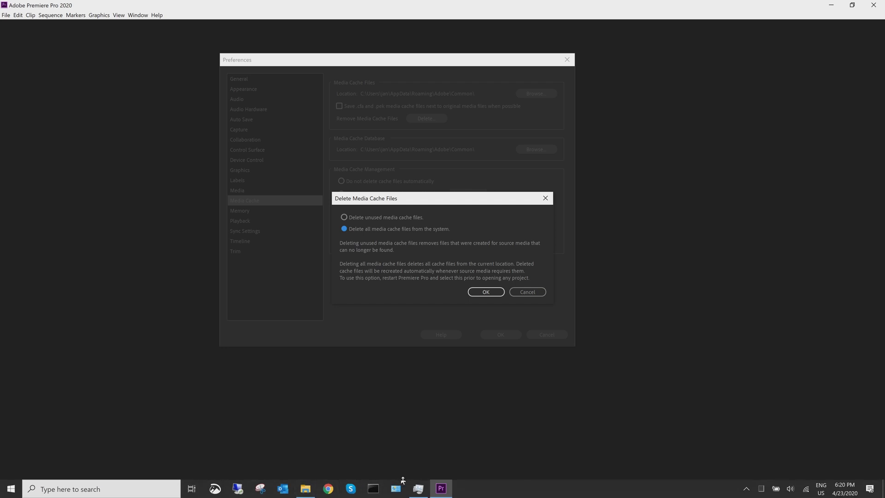
# Open Task Manager maximized to check idle GTX 1050 GPU and CPU load, then restore its size
pyautogui.click(417, 489)
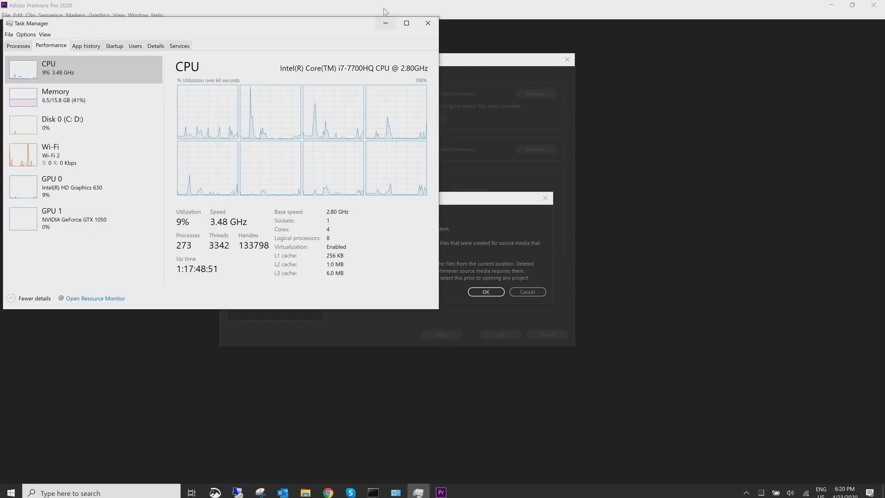
pyautogui.click(406, 23)
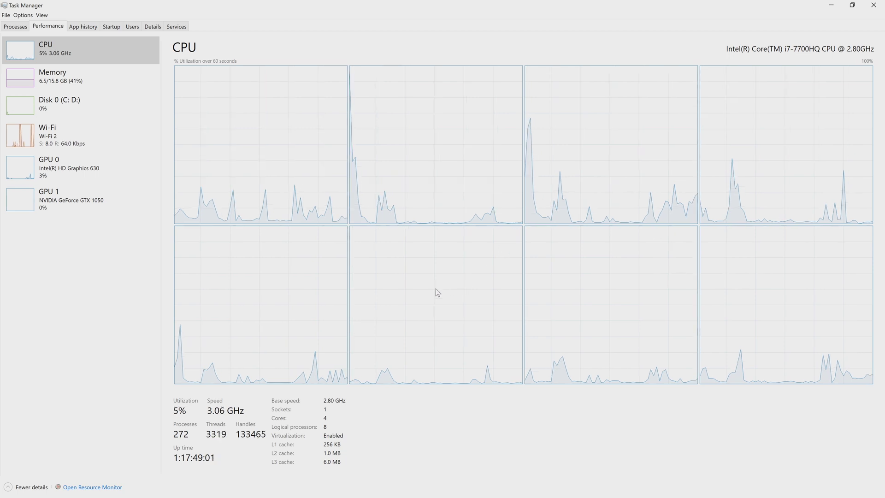
pyautogui.click(74, 202)
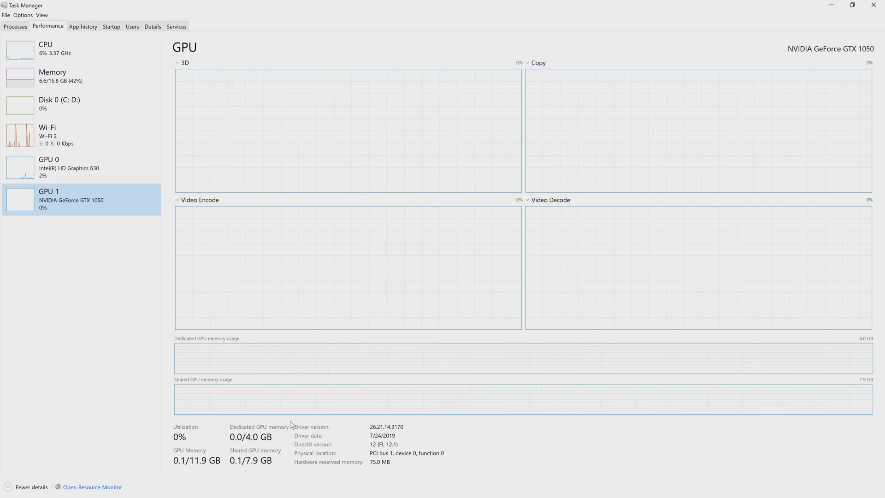
pyautogui.click(69, 59)
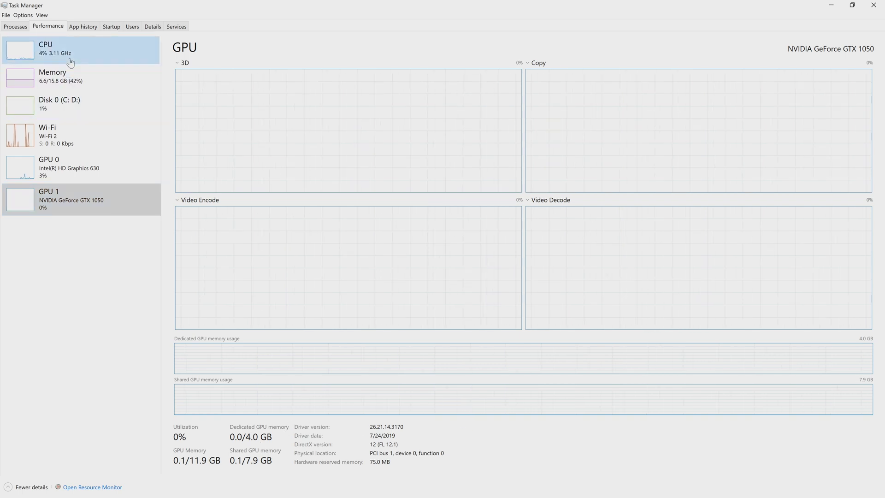
pyautogui.click(852, 5)
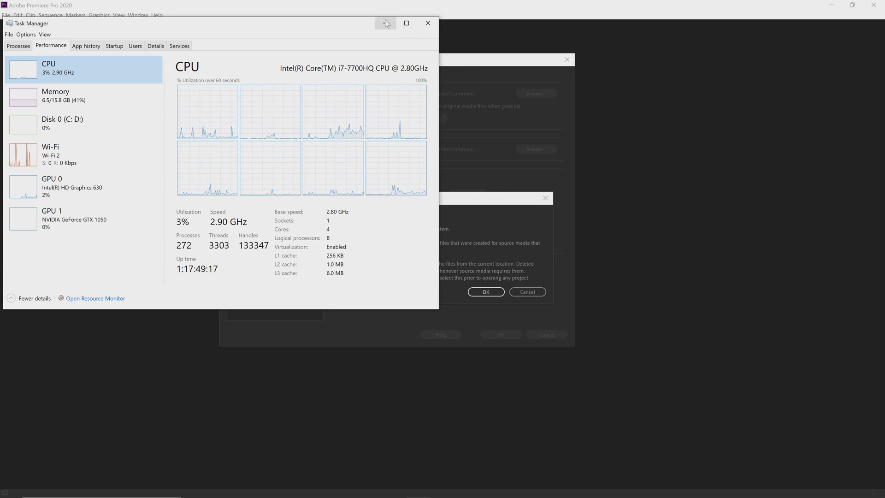
# Minimize Task Manager, confirm deleting all media cache files, and close Preferences with OK
pyautogui.click(385, 23)
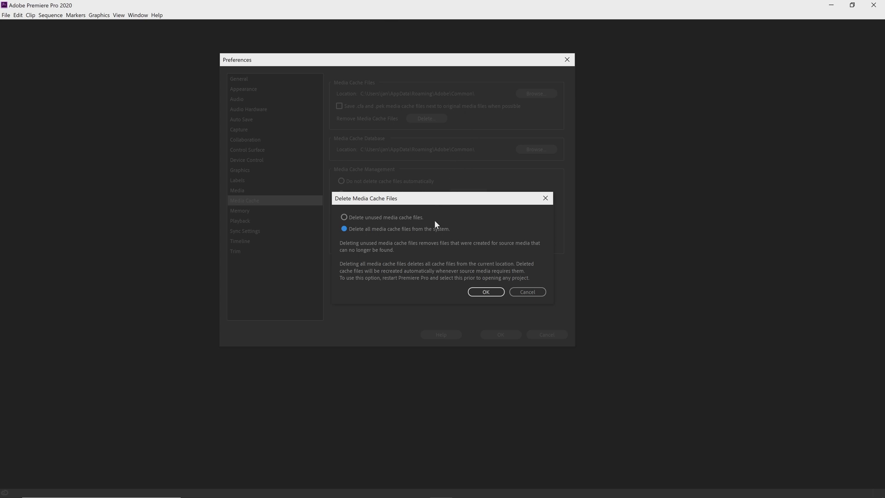
pyautogui.click(484, 292)
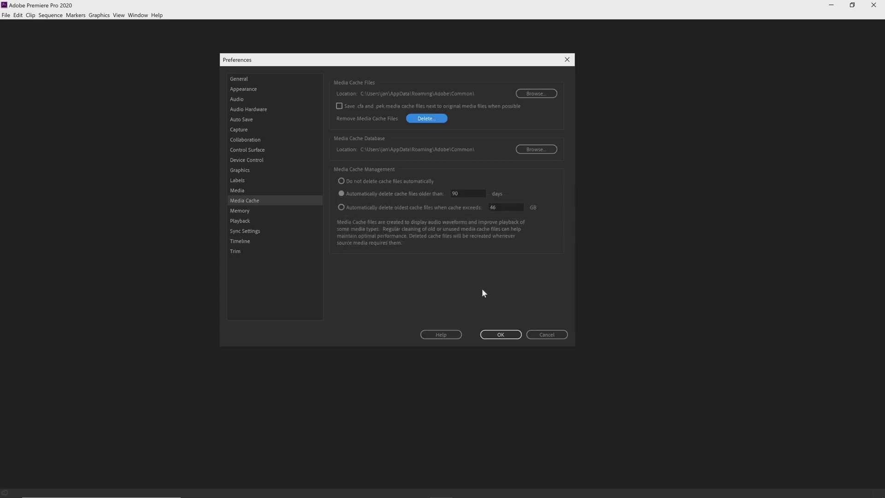
pyautogui.click(498, 339)
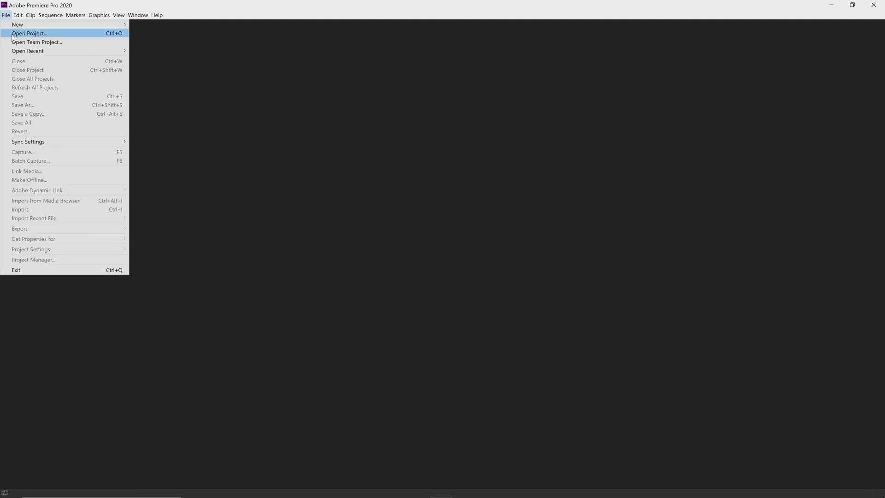
# Open HEVC speed TEst.prproj from File > Open Recent
pyautogui.moveTo(59, 50)
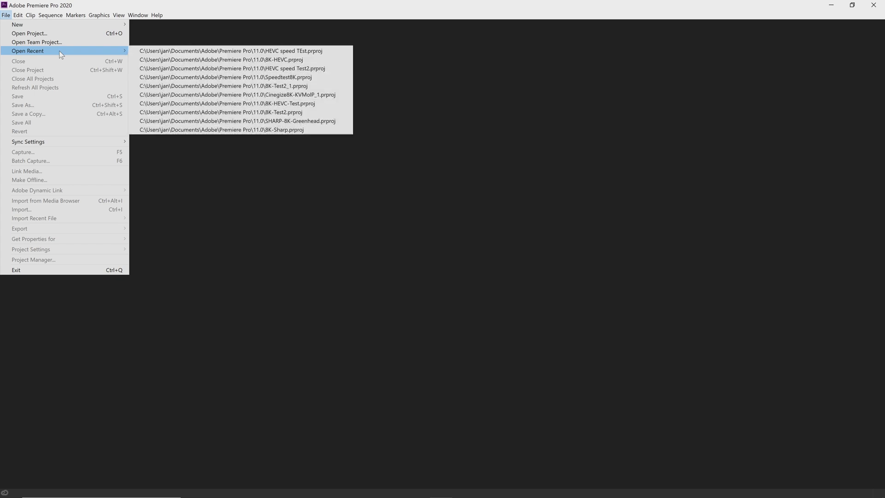
pyautogui.click(157, 51)
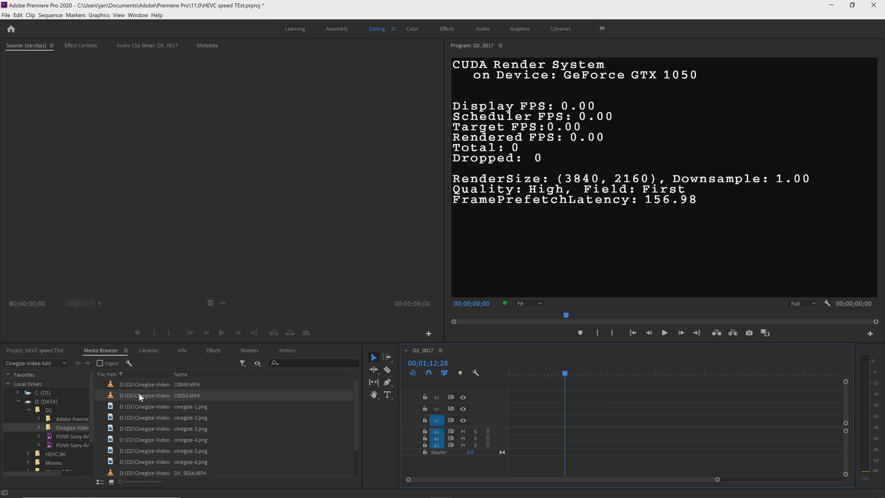
# Drop C0050.MP4 into the DJI_0017 sequence, scrub it, and return the playhead to 00;00;42;22
pyautogui.moveTo(139, 393); pyautogui.dragTo(525, 406)
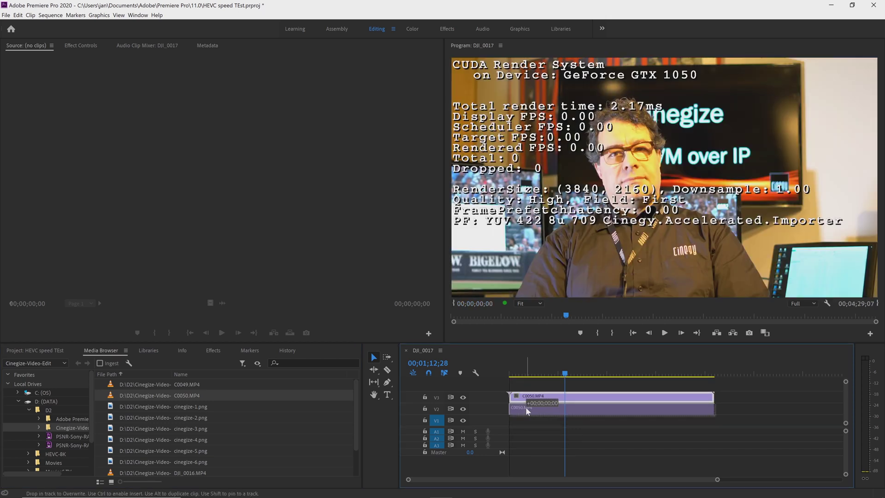
pyautogui.moveTo(554, 372); pyautogui.dragTo(590, 328)
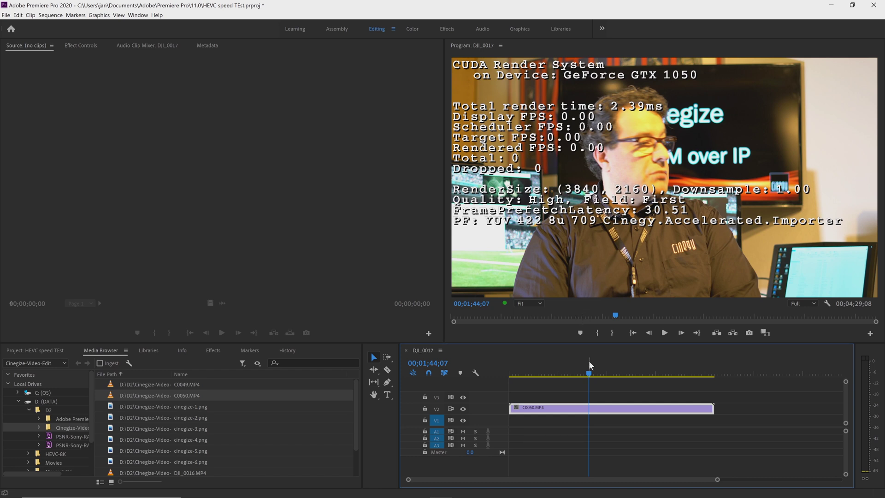
pyautogui.moveTo(589, 369); pyautogui.dragTo(541, 374)
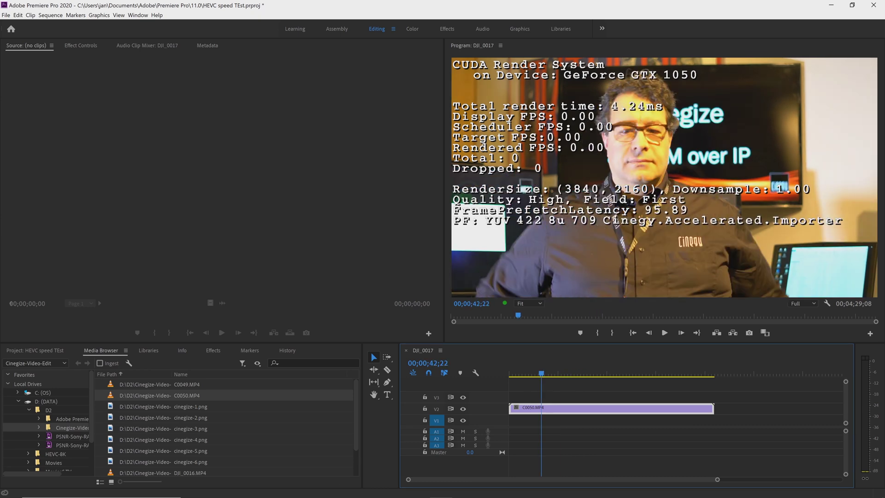
pyautogui.click(419, 489)
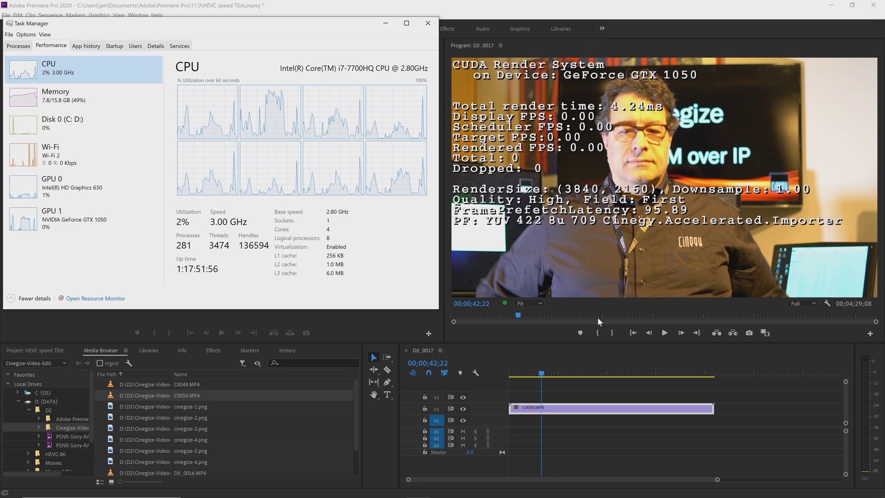
# Play C0050.MP4 in real time, then stop and jump the playhead near the sequence start
pyautogui.click(665, 333)
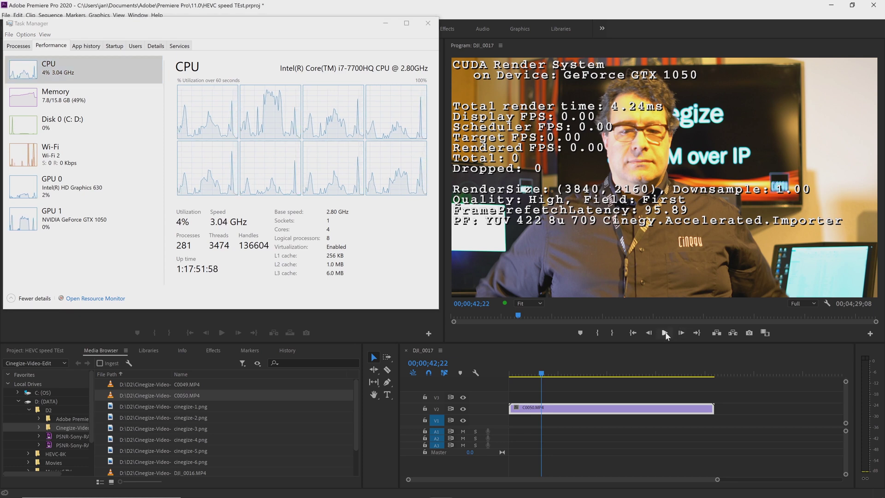
pyautogui.click(665, 333)
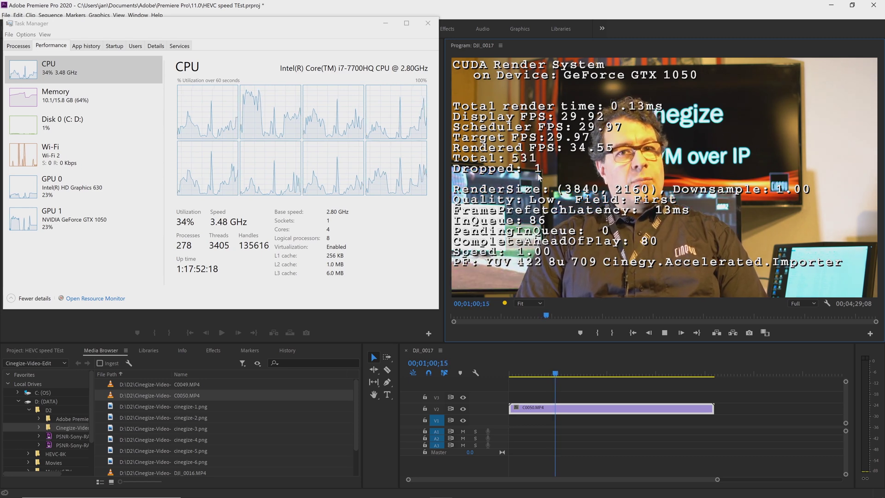
pyautogui.click(603, 374)
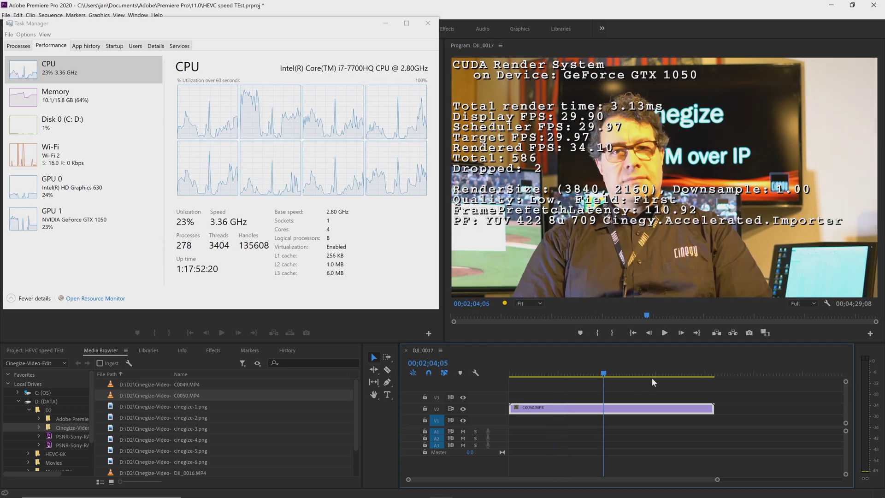
pyautogui.click(555, 374)
pyautogui.click(512, 374)
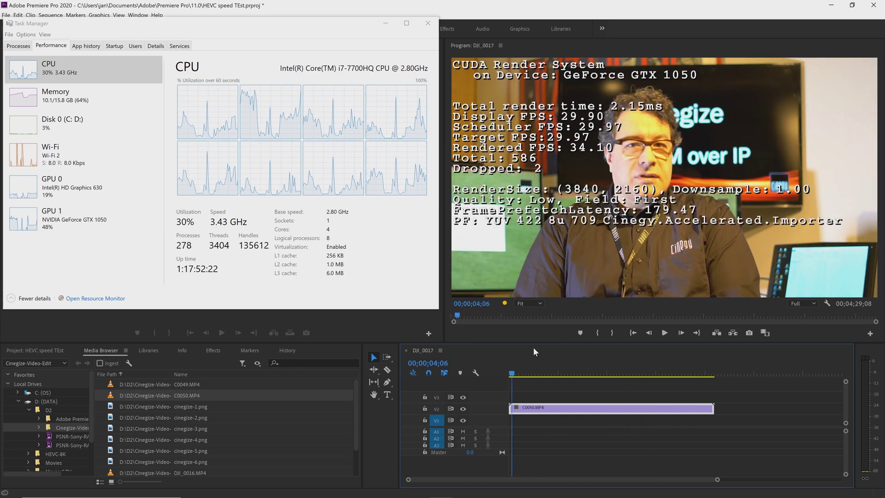
# Restart playback from around 00;02;25;25 and check NVIDIA GPU load before returning to CPU graphs
pyautogui.click(678, 373)
pyautogui.click(672, 373)
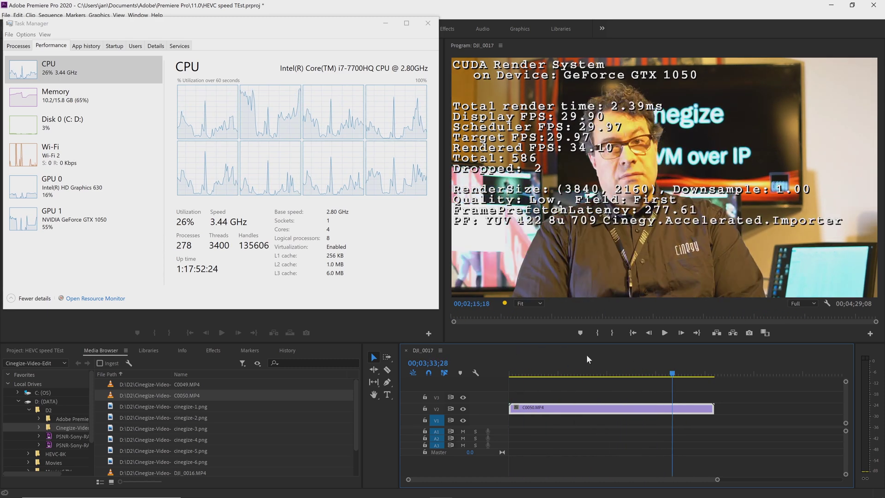
pyautogui.click(648, 373)
pyautogui.click(611, 373)
pyautogui.click(620, 373)
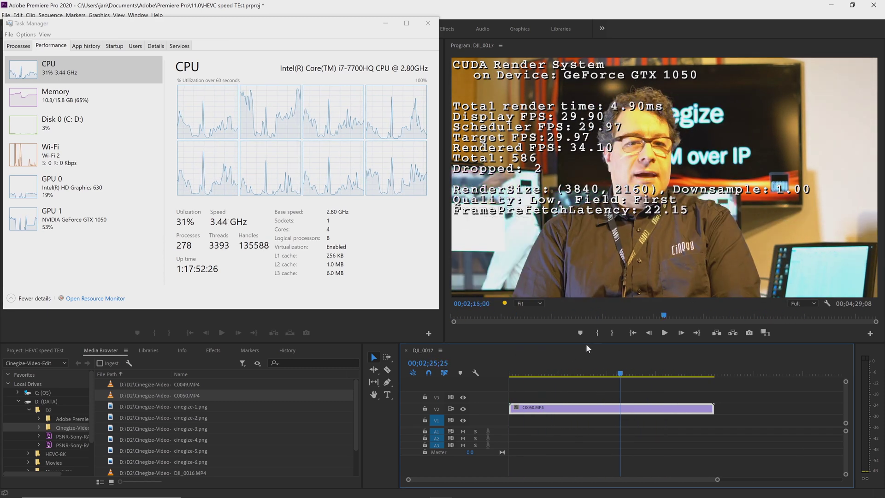
pyautogui.press('space')
pyautogui.click(584, 373)
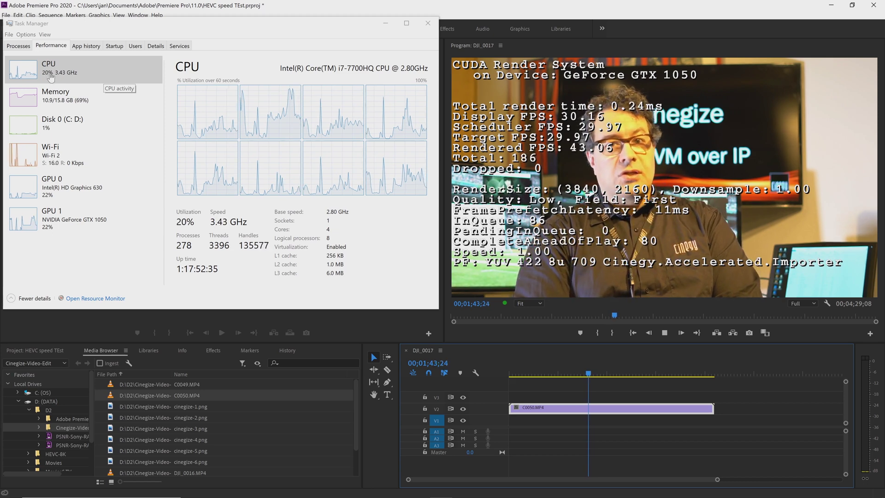
pyautogui.click(68, 225)
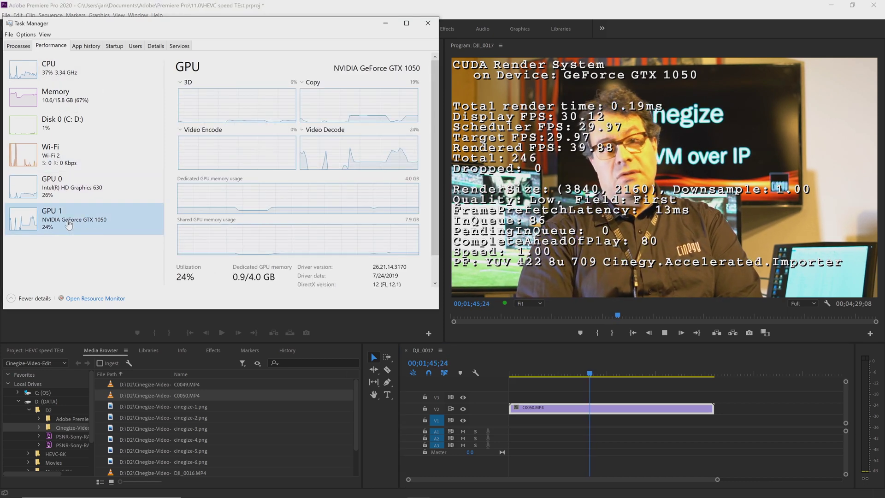
pyautogui.click(95, 81)
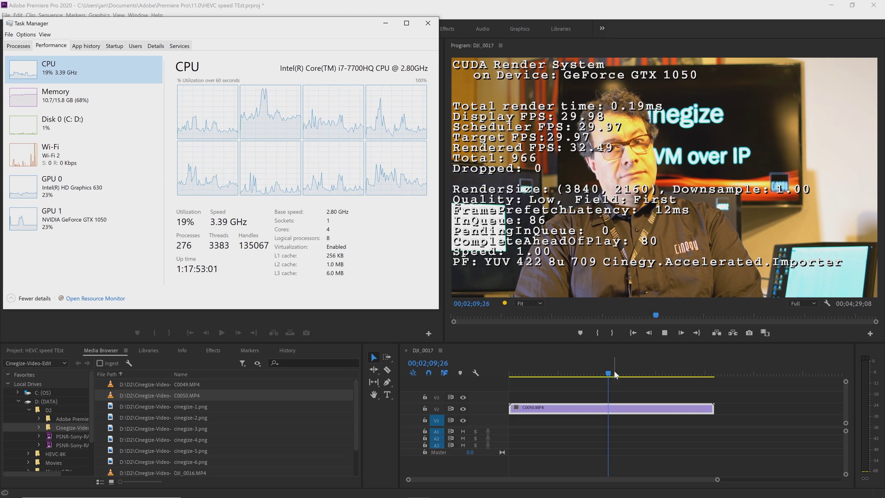
# Replay from 00;01;04;15 while watching GeForce GTX 1050 load, then stop by scrubbing the ruler
pyautogui.moveTo(616, 373); pyautogui.dragTo(551, 365)
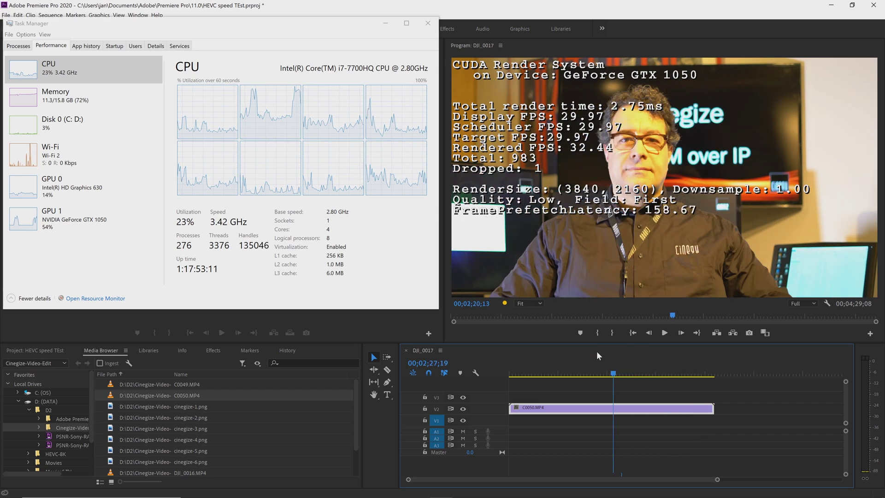
pyautogui.press('space')
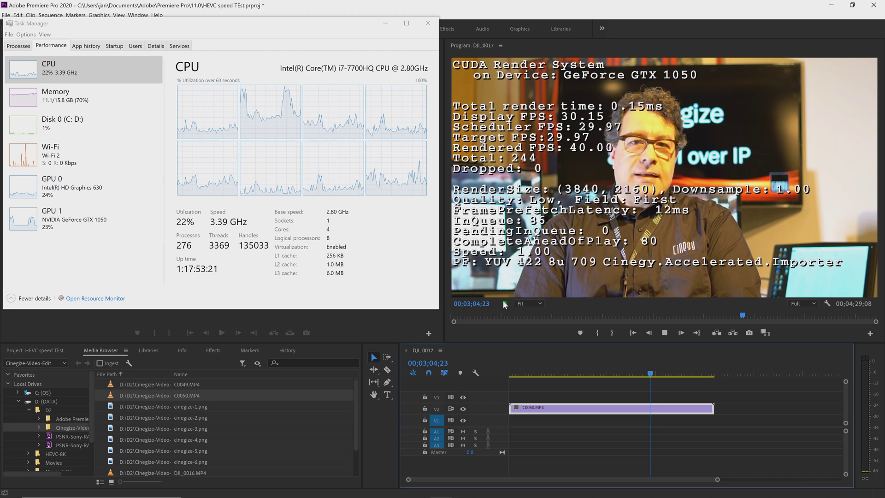
pyautogui.moveTo(503, 306)
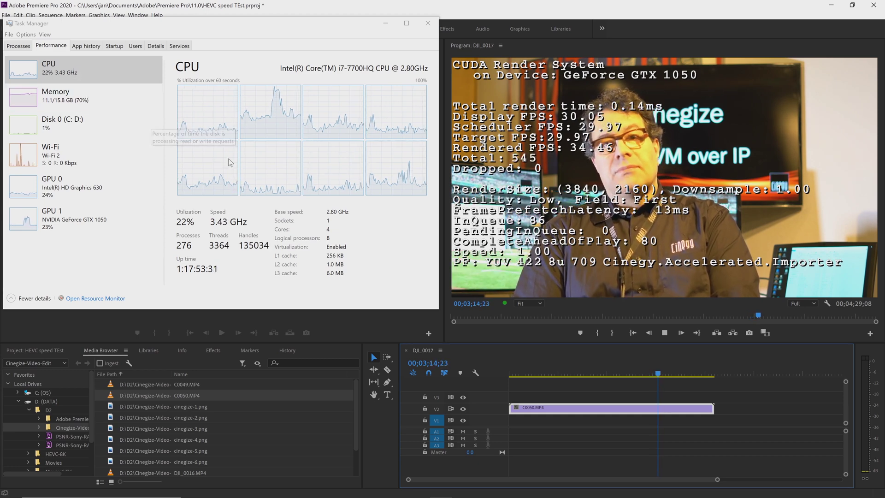
pyautogui.click(103, 215)
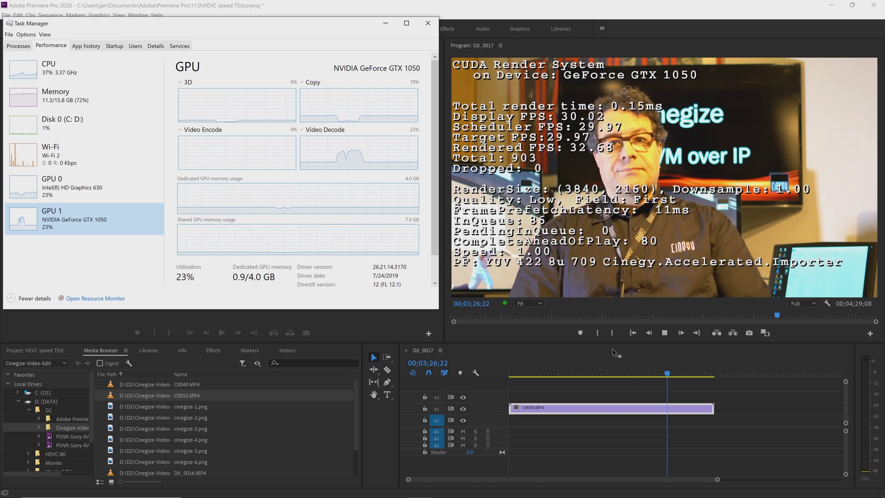
pyautogui.moveTo(676, 373); pyautogui.dragTo(561, 367)
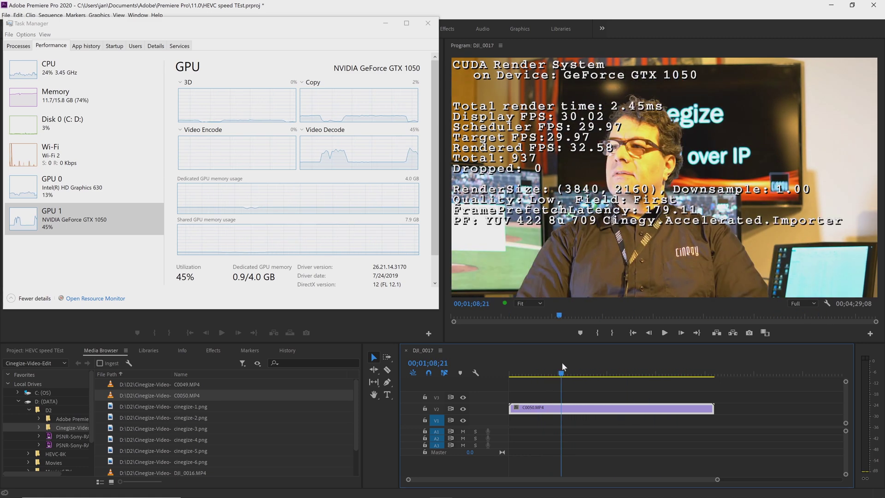
pyautogui.moveTo(562, 365); pyautogui.dragTo(590, 379)
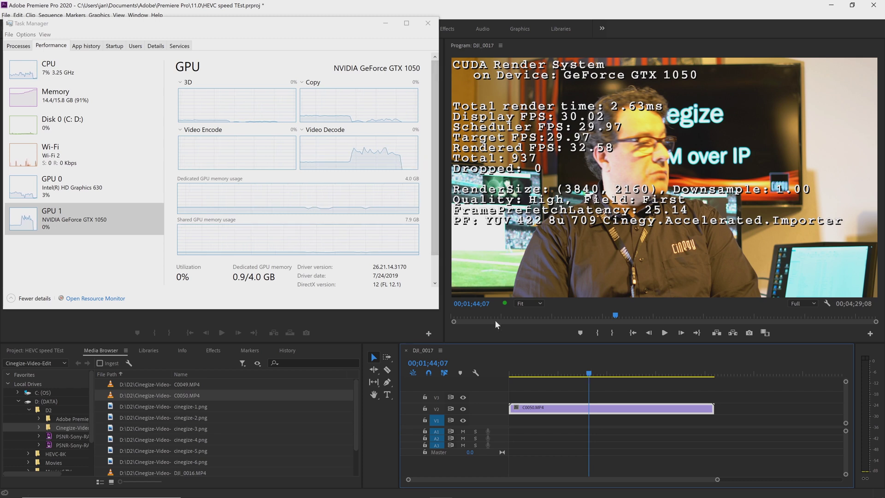
# Show the CPU usage graphs again, then close Premiere Pro
pyautogui.click(103, 81)
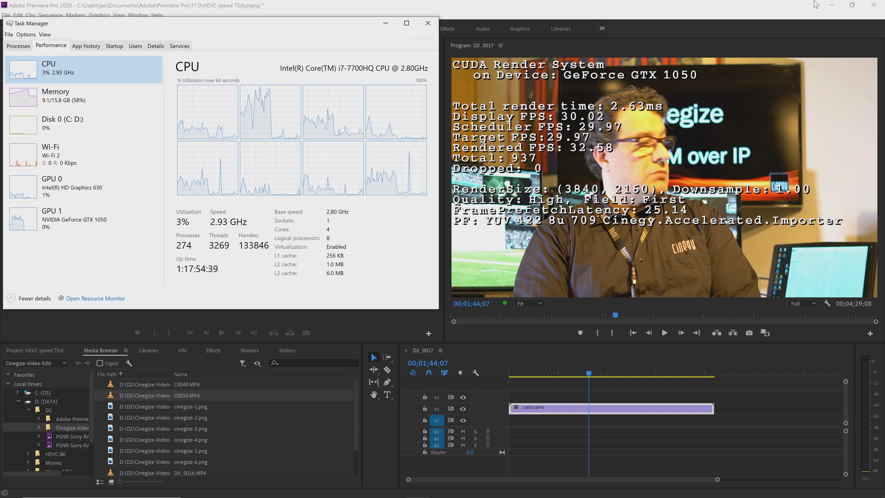
pyautogui.click(882, 4)
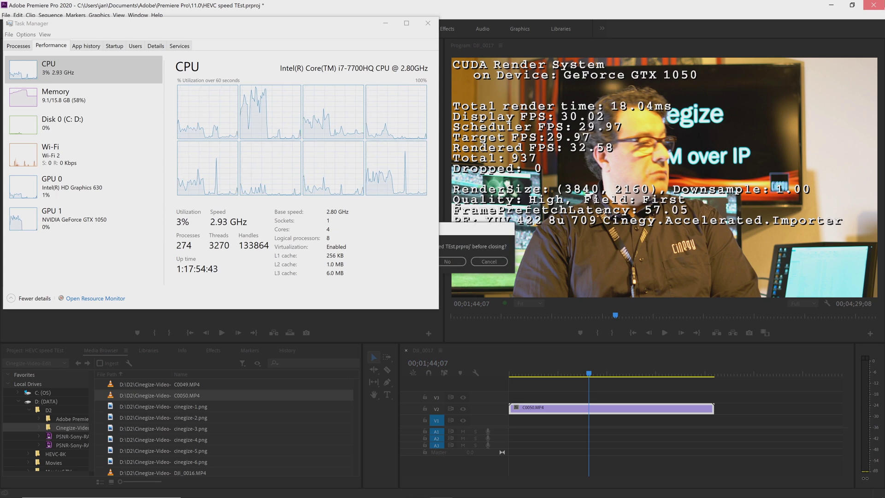
# Minimize Task Manager and choose Yes to save HEVC speed TEst.prproj before quitting
pyautogui.click(385, 24)
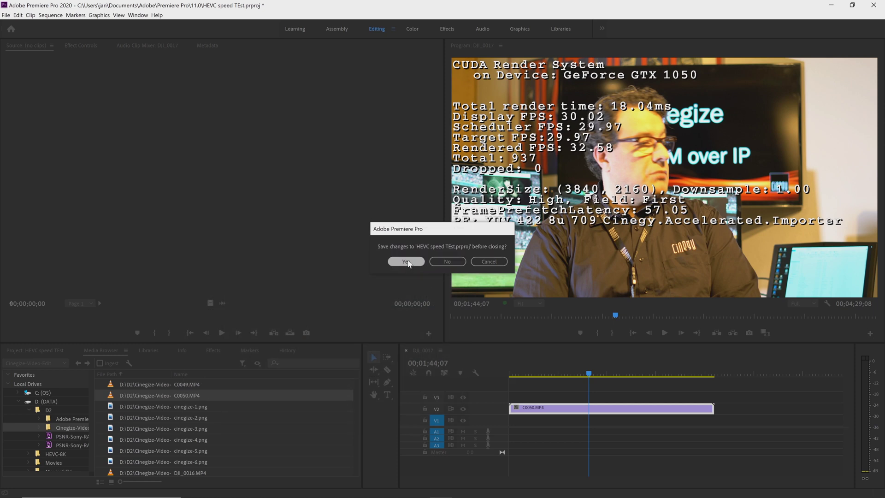
pyautogui.click(408, 261)
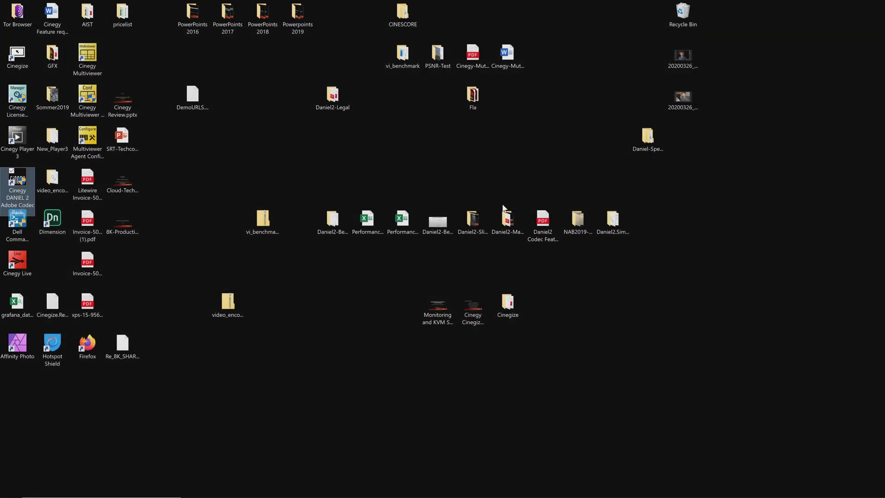
# Apply Cinegy codec pack settings with AVC/HEVC GPU Acceleration unchecked, then relaunch Premiere Pro
pyautogui.doubleClick(20, 185)
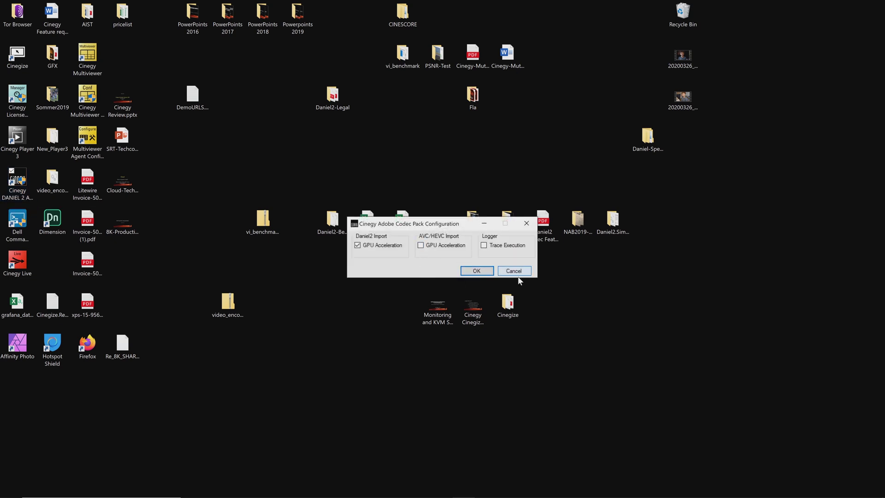
pyautogui.click(477, 272)
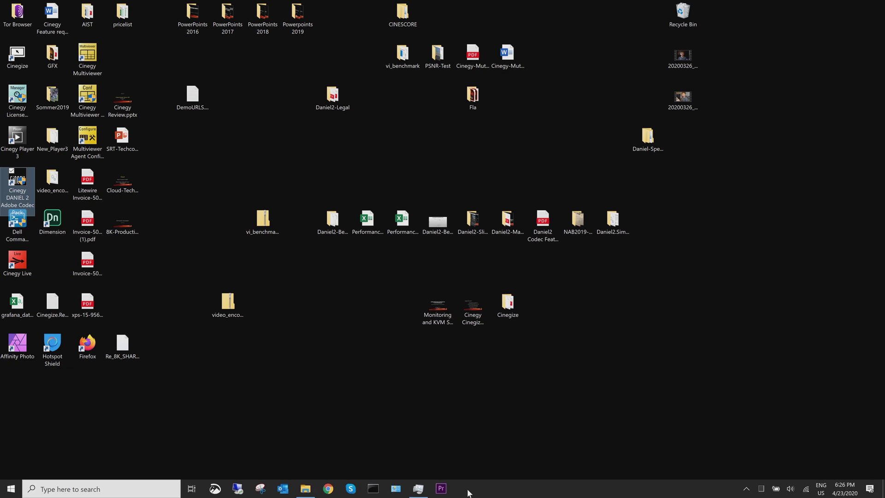
pyautogui.click(447, 492)
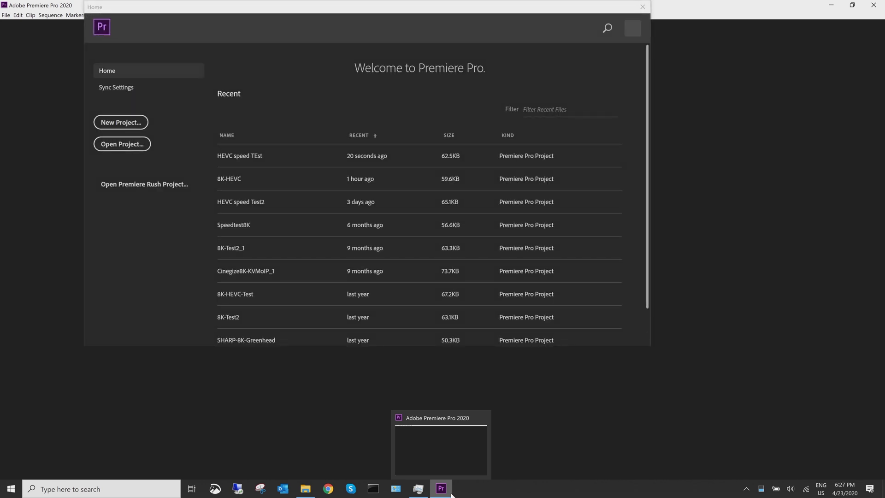
# Open HEVC speed TEst from the Home screen and scrub C0050.MP4 along the timeline
pyautogui.click(346, 161)
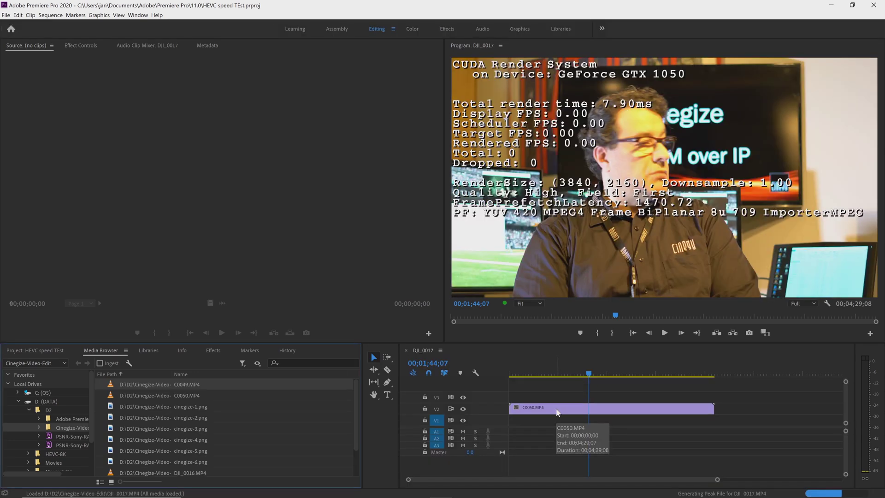
pyautogui.moveTo(560, 374); pyautogui.dragTo(542, 380)
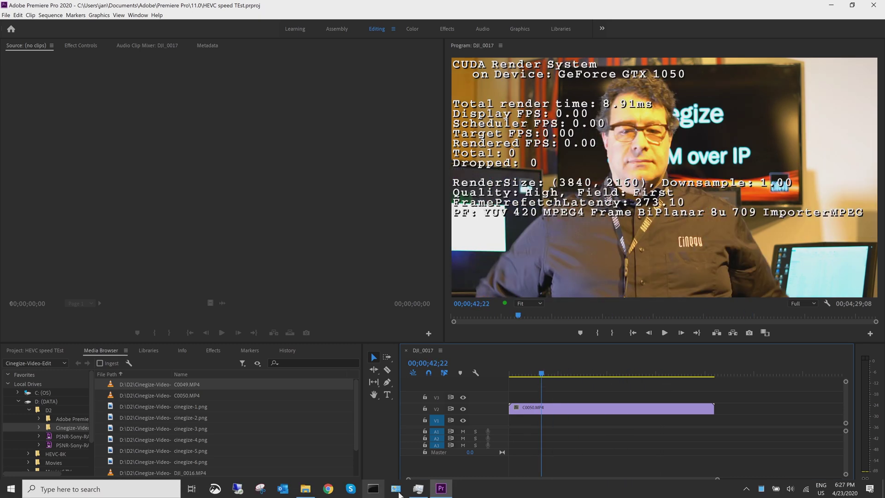
# With Task Manager in front, play the clip from 00;01;39;12, then resume from 3;11;20
pyautogui.click(417, 490)
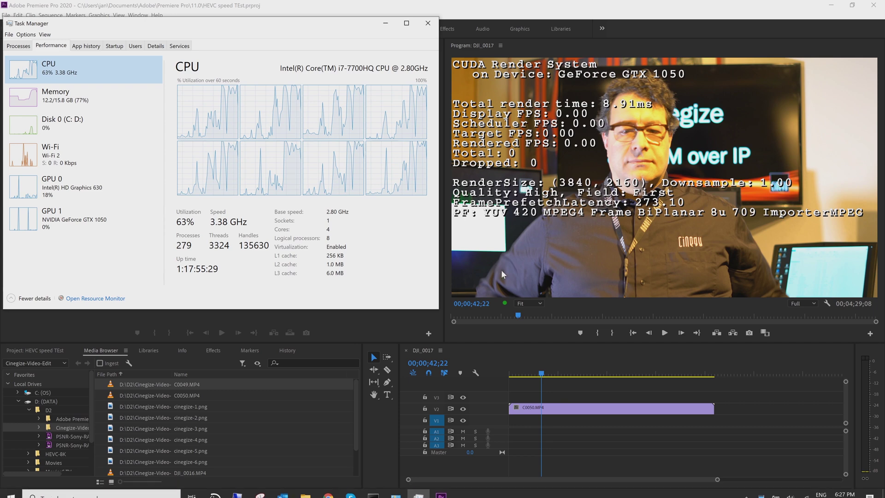
pyautogui.click(586, 359)
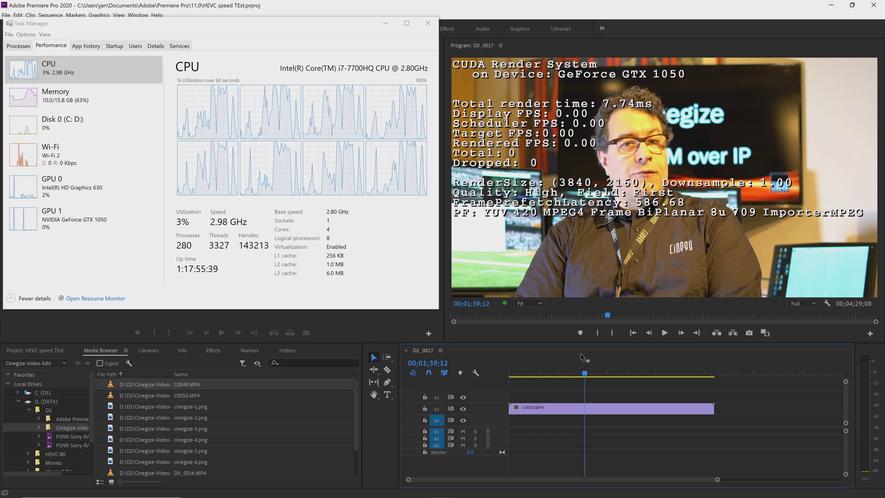
pyautogui.click(664, 333)
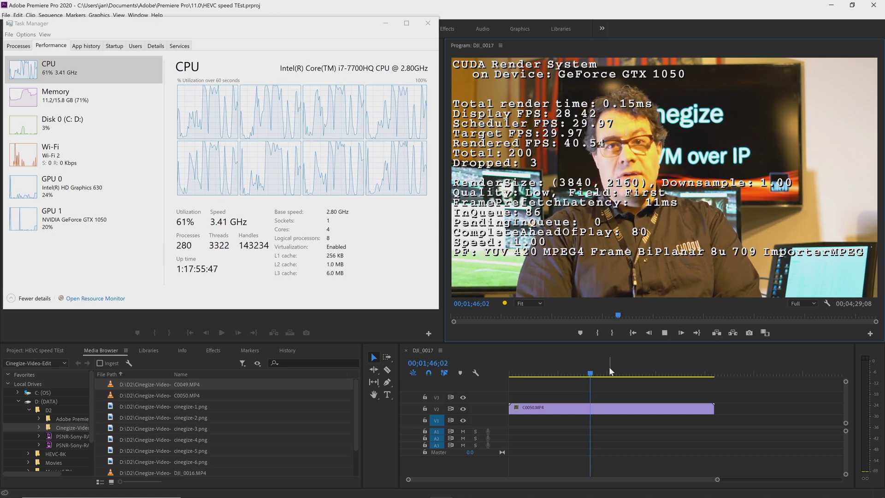
pyautogui.click(658, 373)
pyautogui.click(655, 373)
pyautogui.press('space')
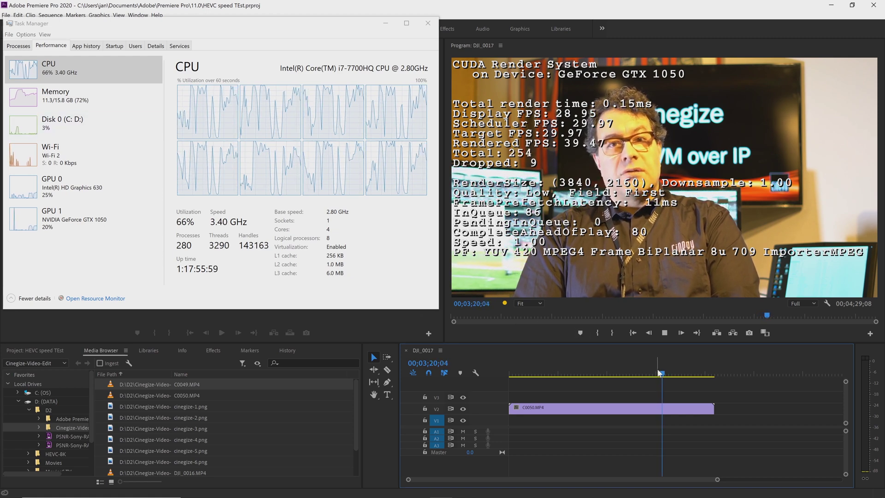
# Scrub back to 00;00;25;09 and replay, then resume playback from 00;01;14;22
pyautogui.moveTo(658, 373); pyautogui.dragTo(585, 373)
pyautogui.moveTo(524, 369)
pyautogui.mouseDown()
pyautogui.moveTo(571, 356)
pyautogui.moveTo(530, 357)
pyautogui.mouseUp()
pyautogui.press('space')
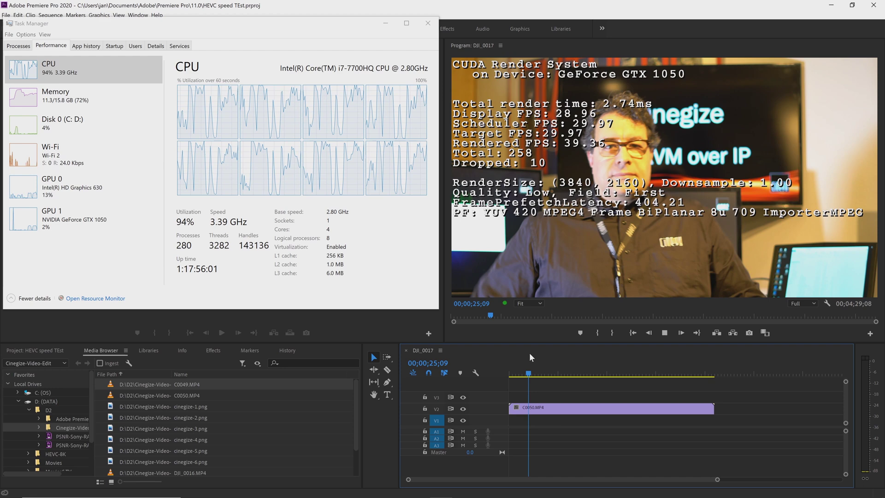
pyautogui.press('space')
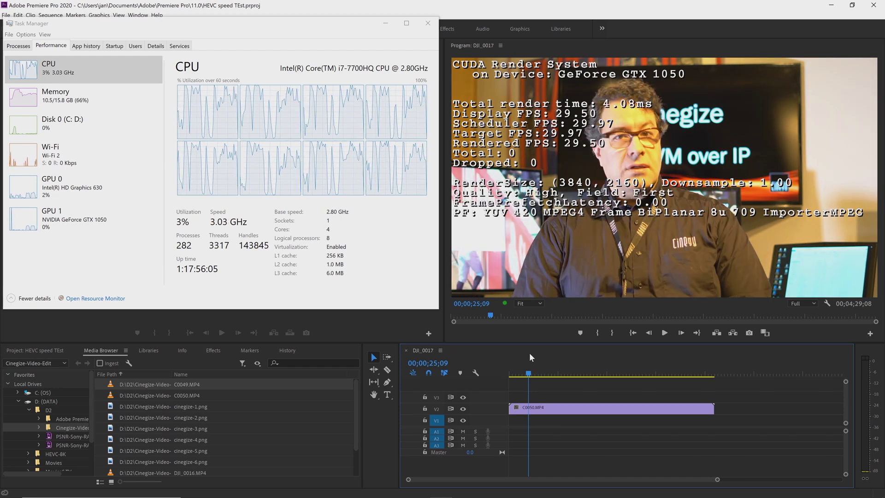
pyautogui.click(664, 332)
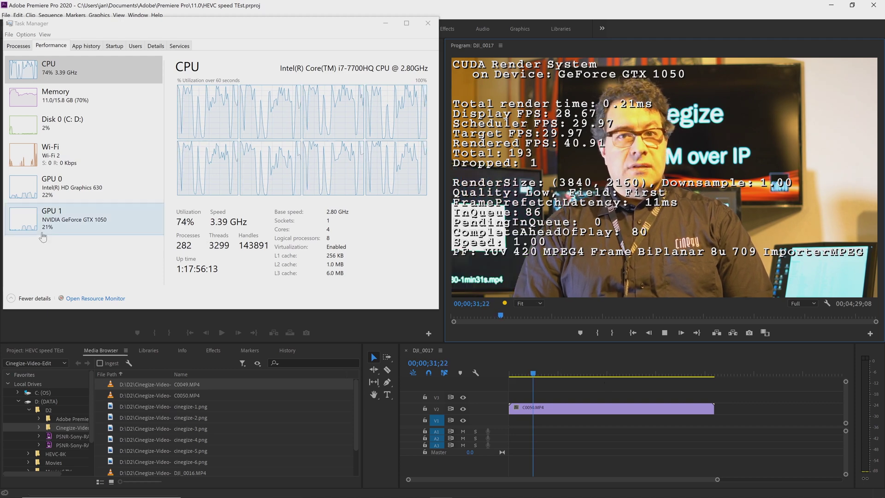
pyautogui.click(566, 371)
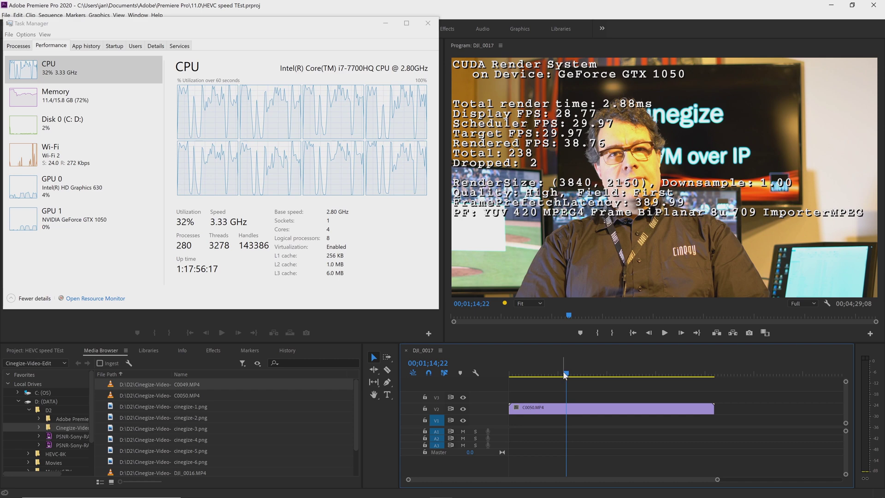
pyautogui.press('space')
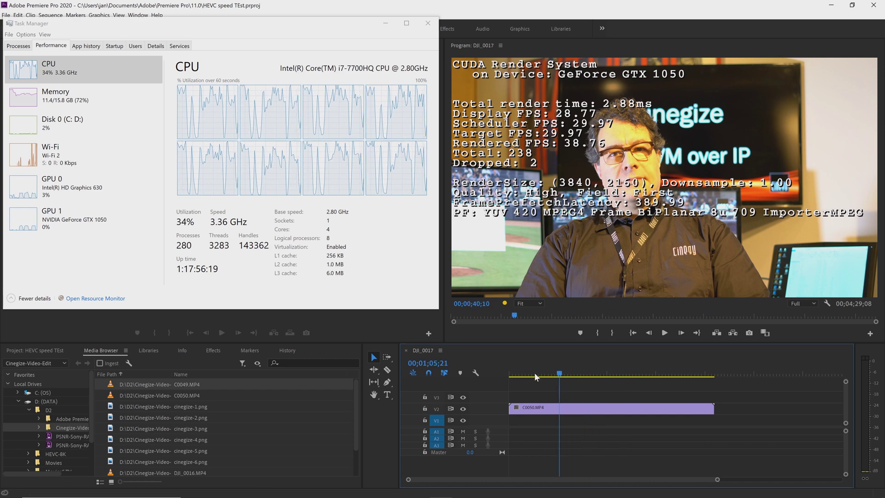
# Play from 00;02;25;25 and again from 00;02;35;14, then jump back to about 00;00;46;29
pyautogui.moveTo(638, 365); pyautogui.dragTo(621, 354)
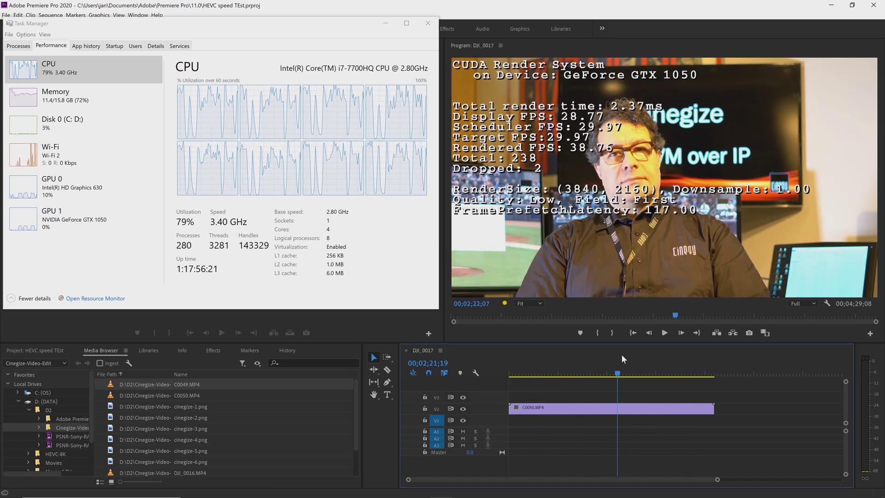
pyautogui.press('space')
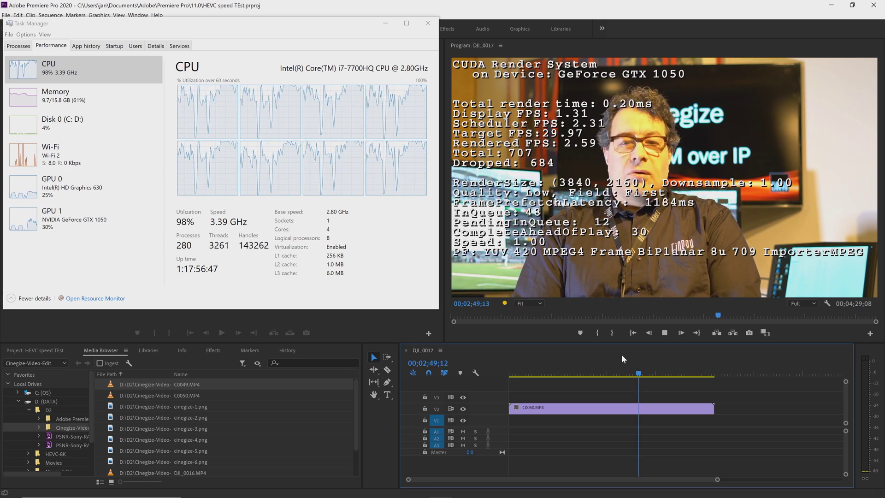
pyautogui.moveTo(640, 372); pyautogui.dragTo(630, 374)
pyautogui.press('space')
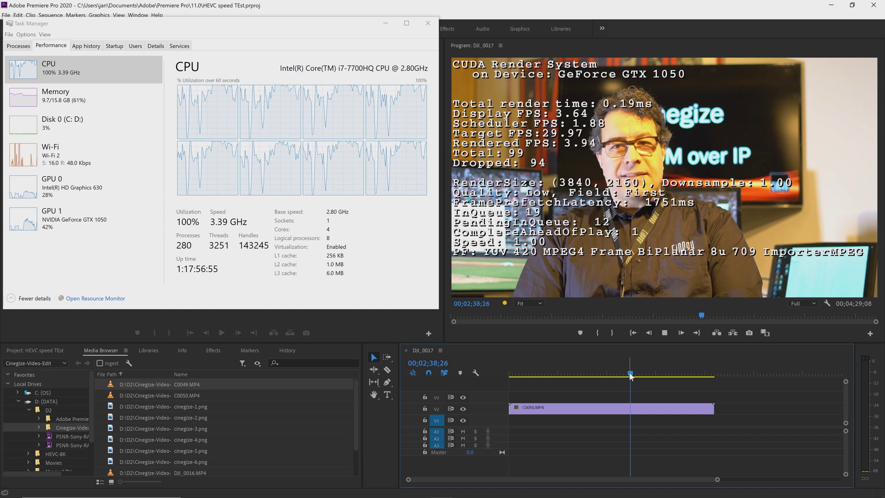
pyautogui.moveTo(632, 376); pyautogui.dragTo(546, 379)
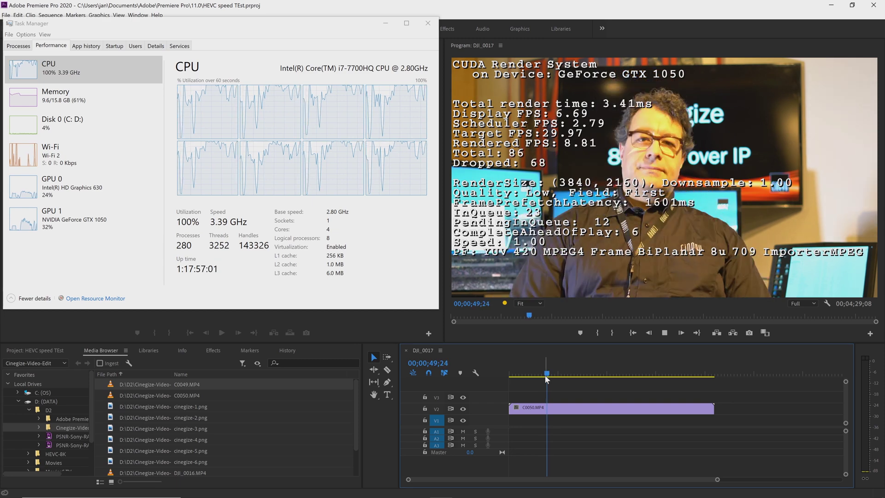
# Play from about 3:32, select clip C0050.MP4, replay from near the sequence start, then stop around 3:40
pyautogui.click(671, 379)
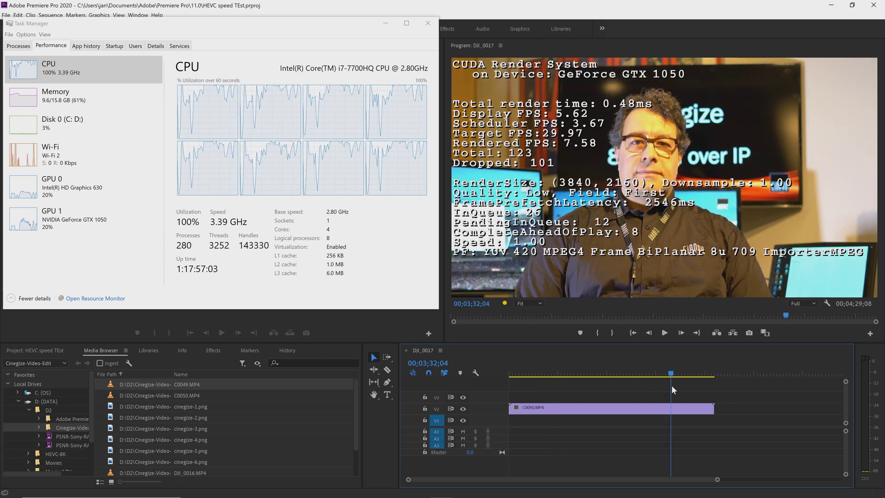
pyautogui.press('space')
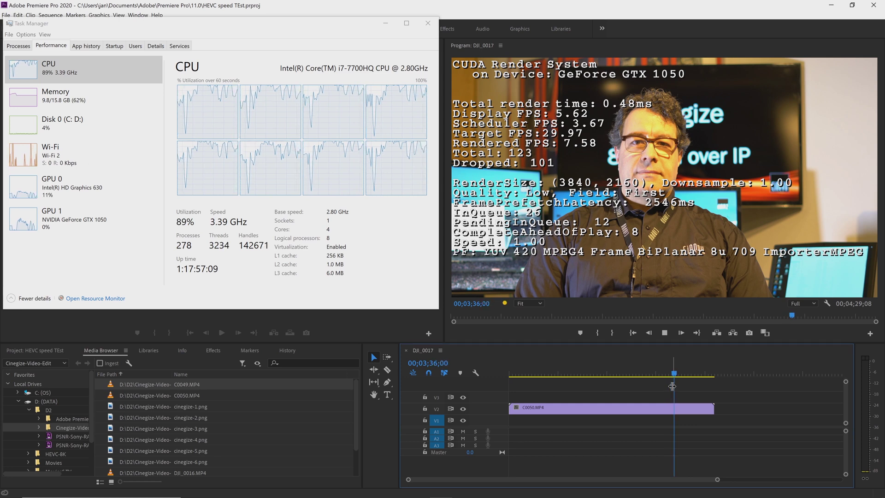
pyautogui.click(627, 411)
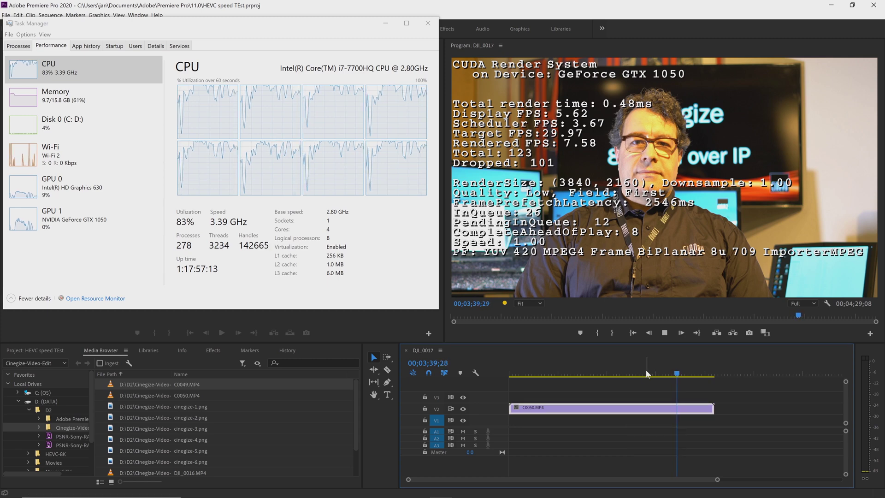
pyautogui.moveTo(645, 372); pyautogui.dragTo(518, 380)
pyautogui.press('space')
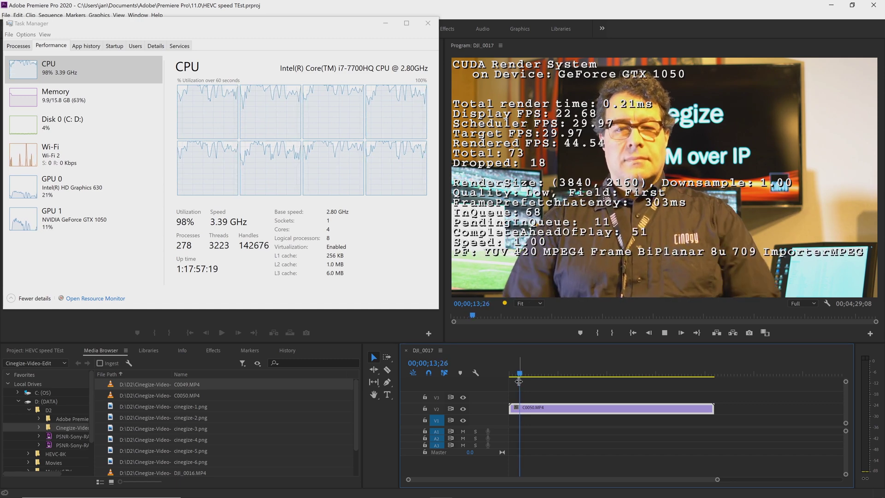
pyautogui.moveTo(519, 381); pyautogui.dragTo(678, 392)
# Play the sequence at full resolution, then stop and scrub the playhead to about 00;03;18;27
pyautogui.press('space')
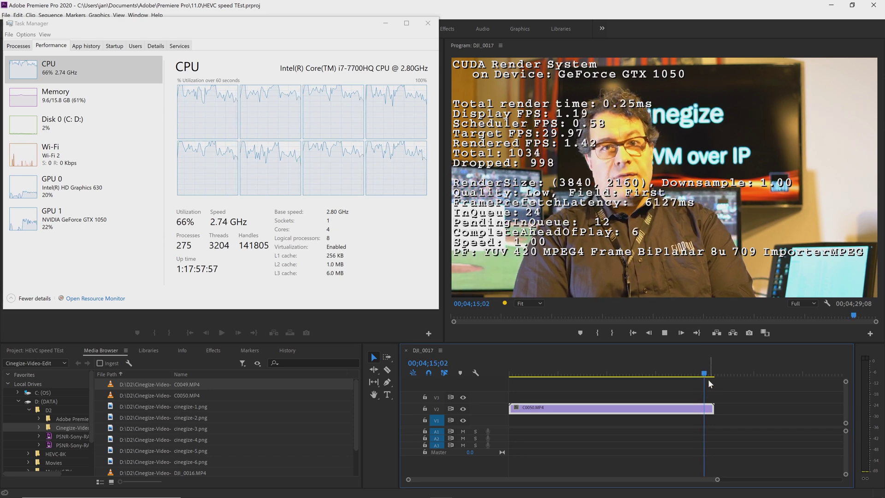
pyautogui.moveTo(705, 374); pyautogui.dragTo(645, 372)
pyautogui.moveTo(549, 369); pyautogui.dragTo(659, 363)
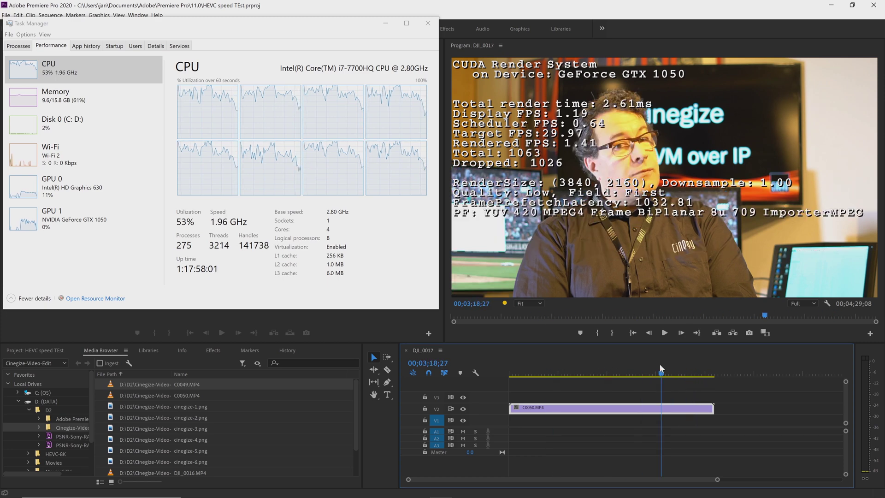
# Play the clip from about 1:55 at 1/8 playback resolution, then restore playback resolution to Full
pyautogui.click(811, 304)
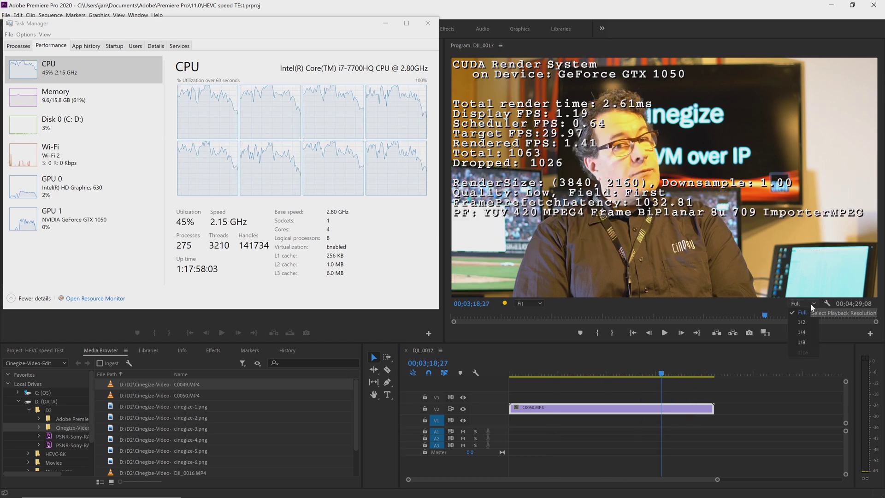
pyautogui.click(802, 342)
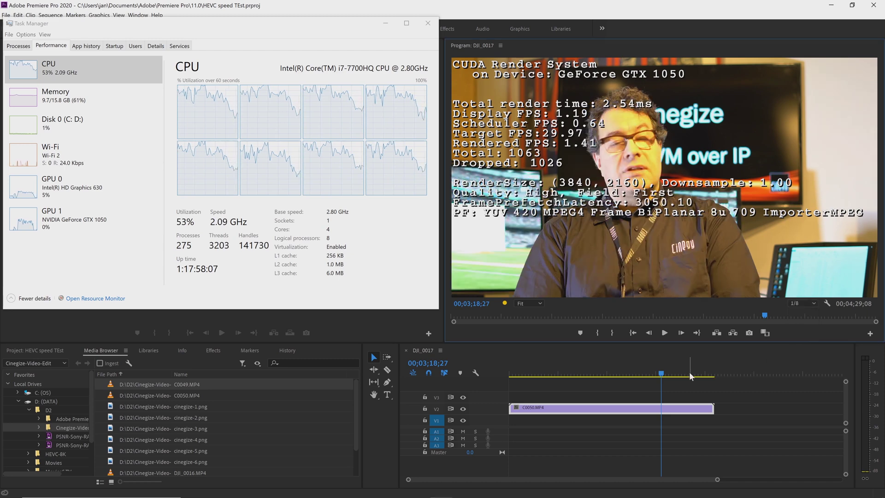
pyautogui.moveTo(622, 373); pyautogui.dragTo(552, 380)
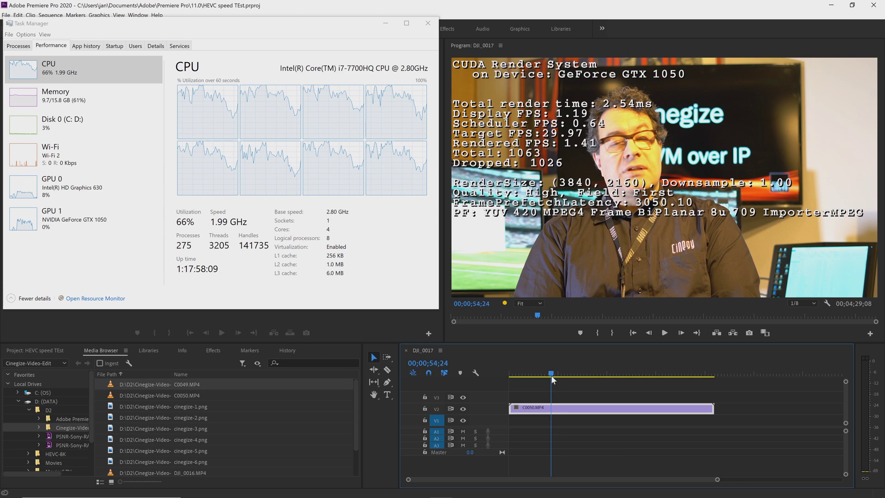
pyautogui.moveTo(686, 386); pyautogui.dragTo(597, 378)
pyautogui.press('space')
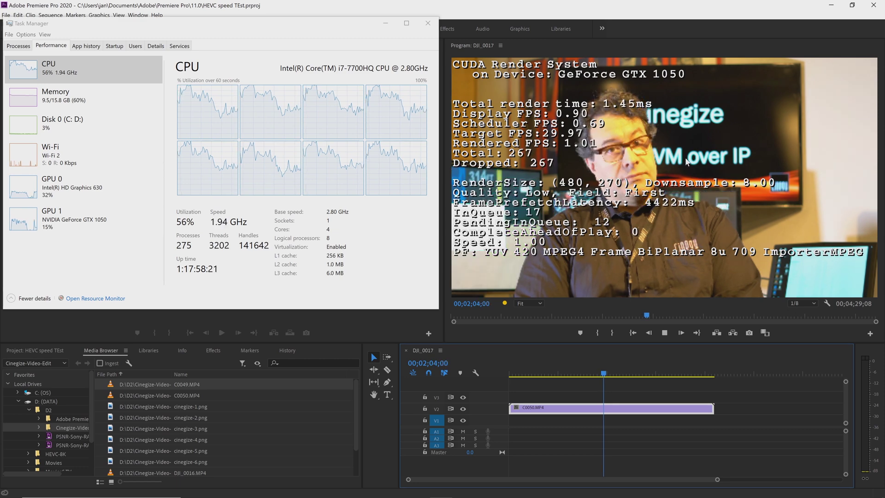
pyautogui.click(803, 304)
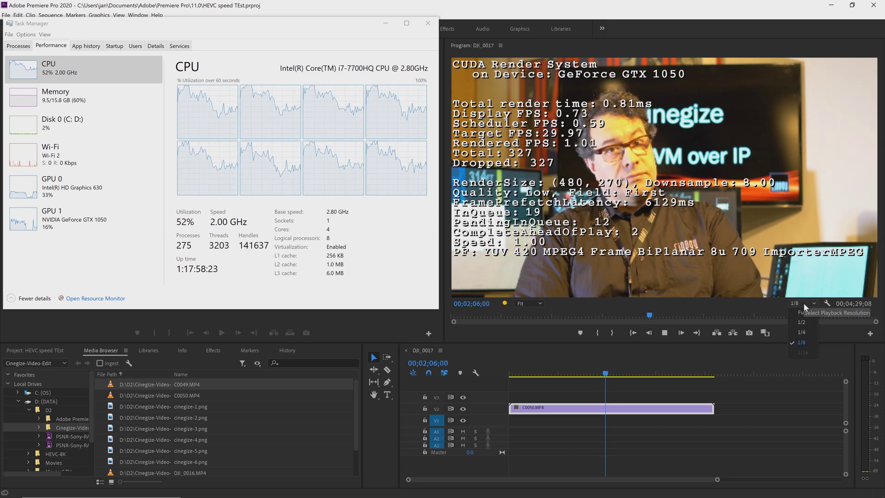
pyautogui.click(803, 312)
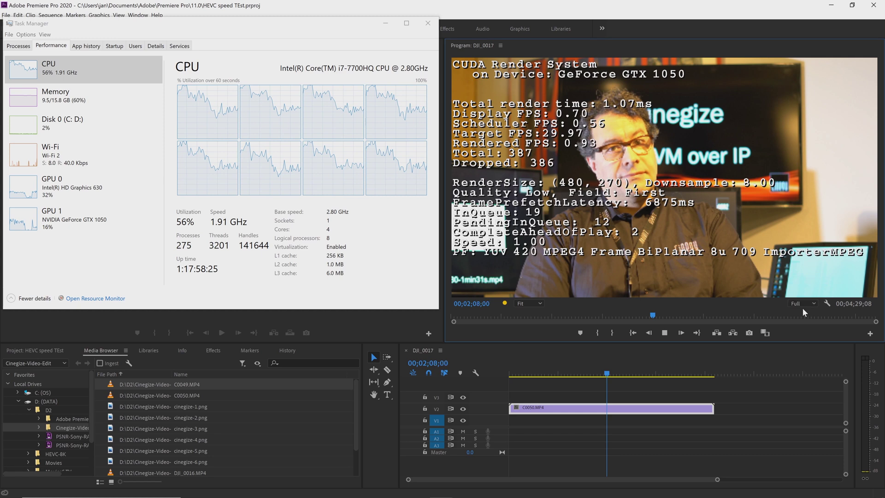
# Move the playhead to about 3:06 and check the GeForce GTX 1050 graphs, then the CPU graphs
pyautogui.click(575, 422)
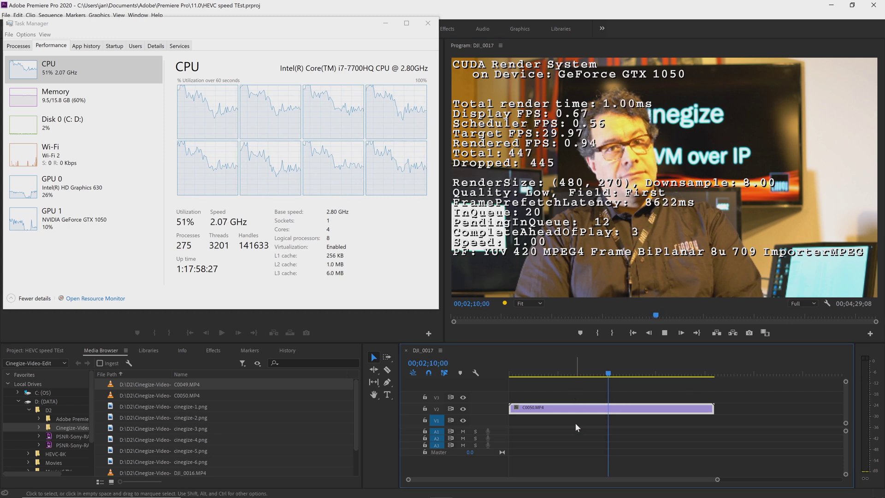
pyautogui.moveTo(600, 374); pyautogui.dragTo(654, 374)
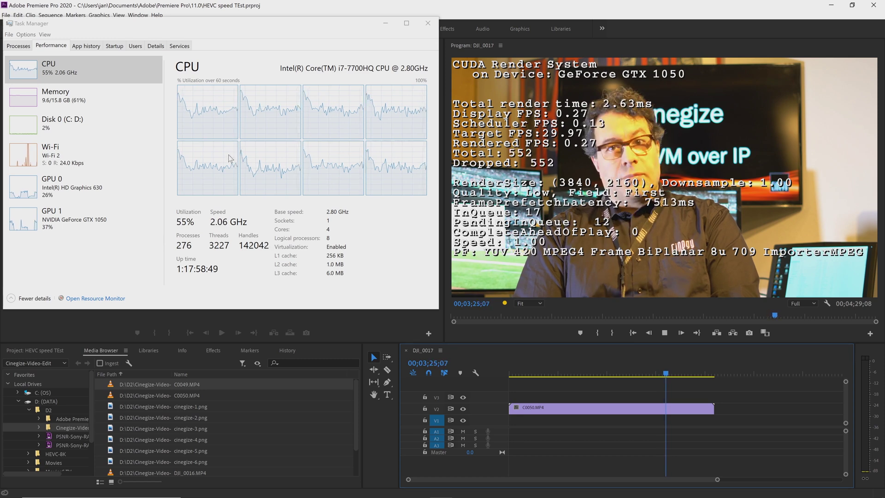
pyautogui.click(83, 223)
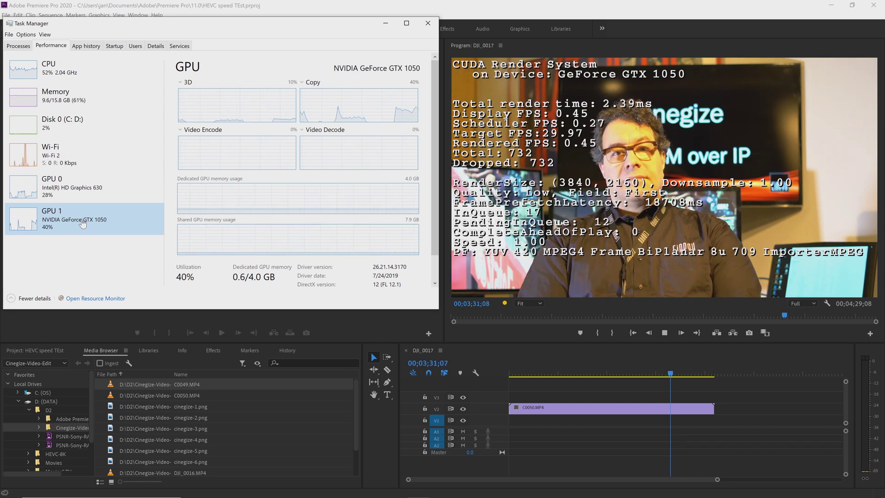
pyautogui.click(73, 75)
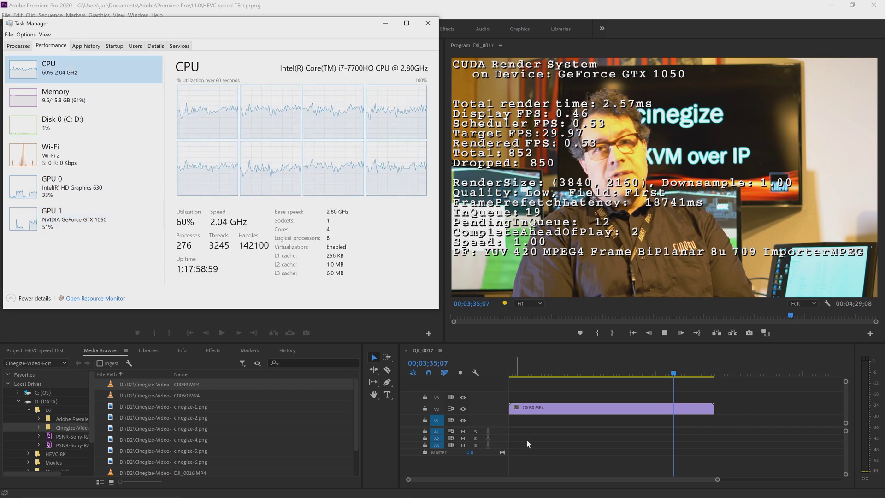
# Play from about 0:44, then jump to about 00;02;01;23 and resume full-resolution playback
pyautogui.moveTo(674, 372); pyautogui.dragTo(545, 374)
pyautogui.press('space')
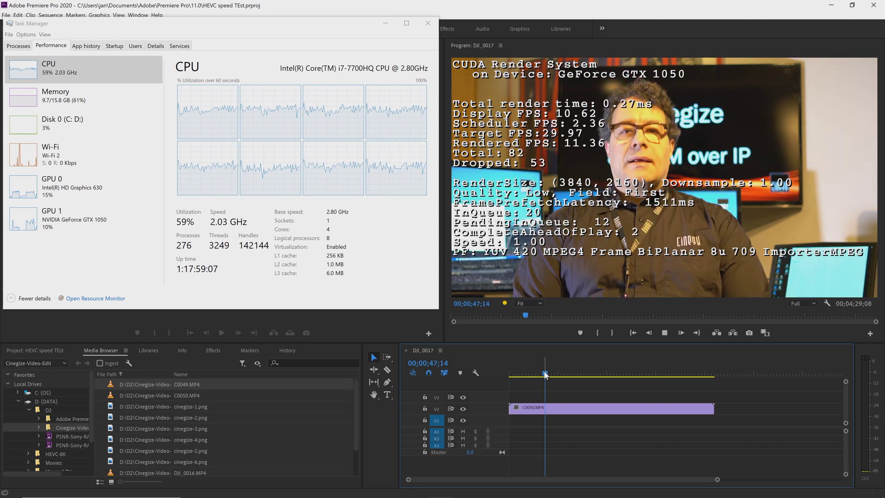
pyautogui.click(602, 370)
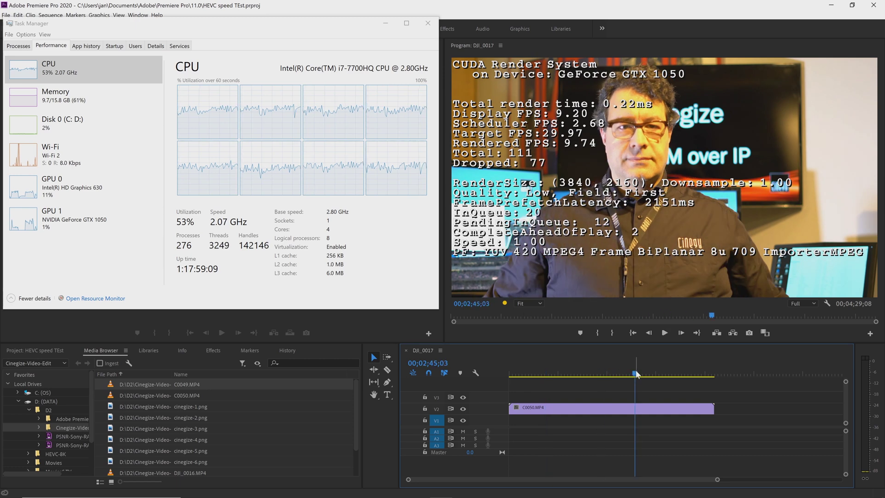
pyautogui.press('space')
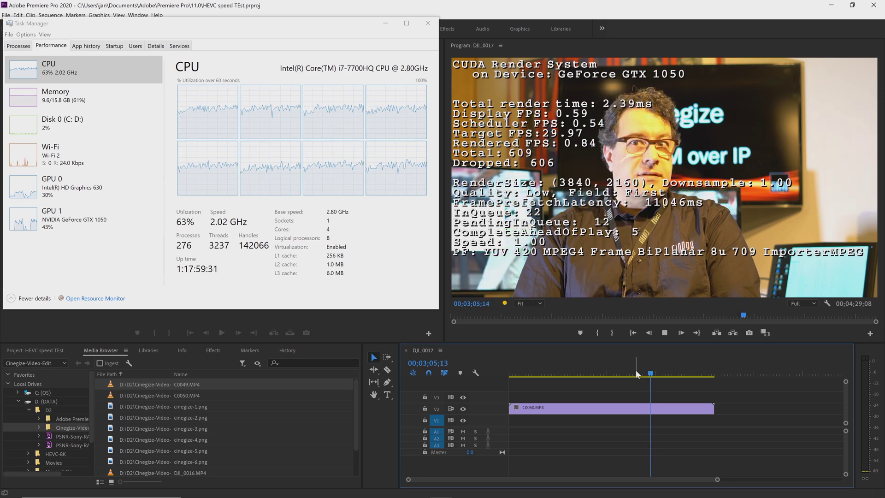
# Scrub the playhead across roughly 3:32, 1:04, 0:19, 1:22, 3:53 and 3:59, leaving it near 00;04;08
pyautogui.moveTo(652, 371); pyautogui.dragTo(672, 375)
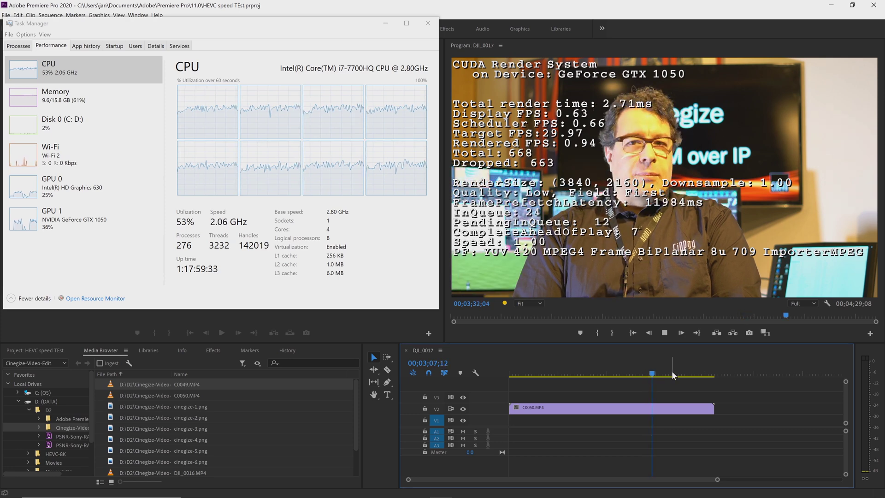
pyautogui.moveTo(575, 371); pyautogui.dragTo(667, 372)
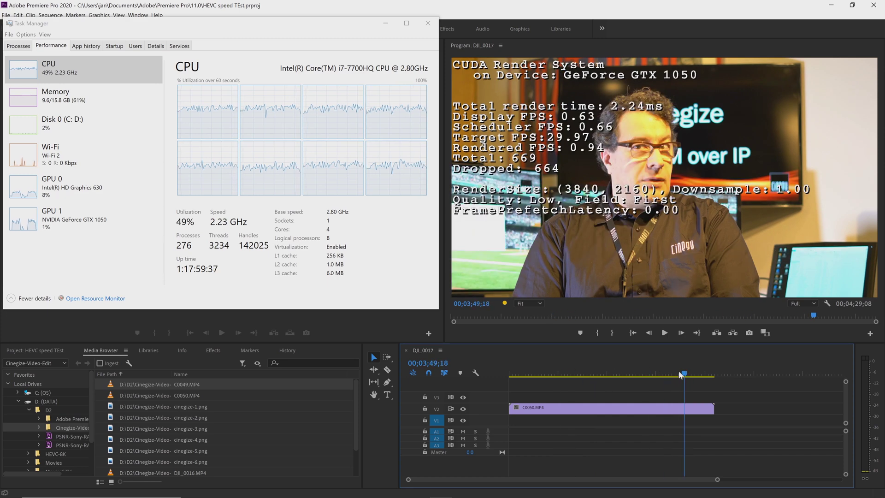
pyautogui.moveTo(541, 364); pyautogui.dragTo(560, 364)
pyautogui.moveTo(698, 377)
pyautogui.mouseDown()
pyautogui.moveTo(709, 374)
pyautogui.moveTo(552, 387)
pyautogui.moveTo(685, 373)
pyautogui.moveTo(533, 354)
pyautogui.moveTo(543, 369)
pyautogui.moveTo(696, 375)
pyautogui.mouseUp()
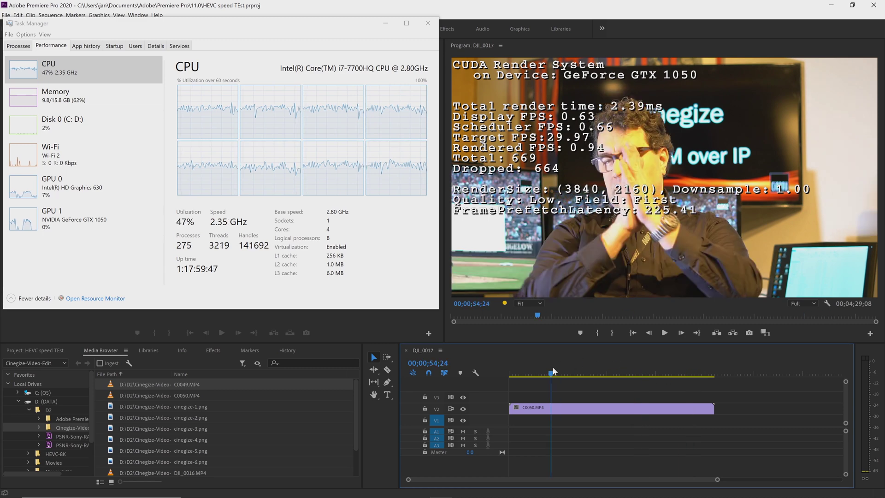
pyautogui.moveTo(552, 367); pyautogui.dragTo(687, 379)
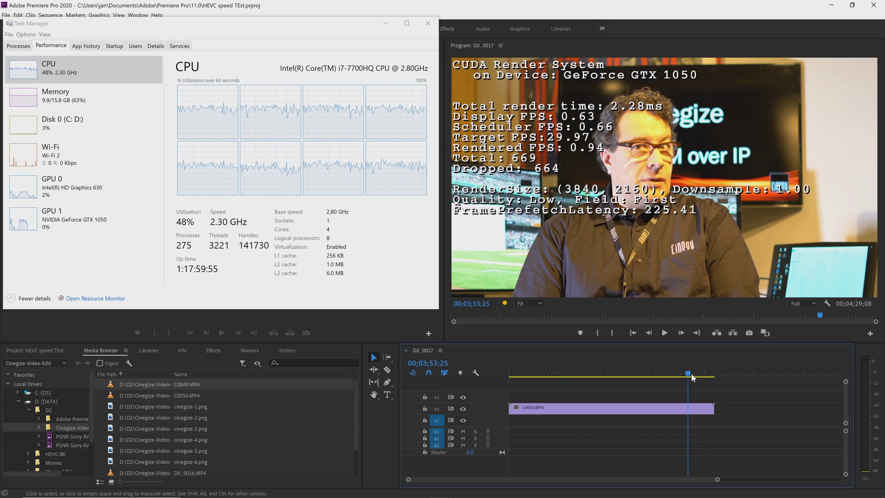
pyautogui.moveTo(690, 373)
pyautogui.mouseDown()
pyautogui.moveTo(616, 375)
pyautogui.moveTo(695, 381)
pyautogui.mouseUp()
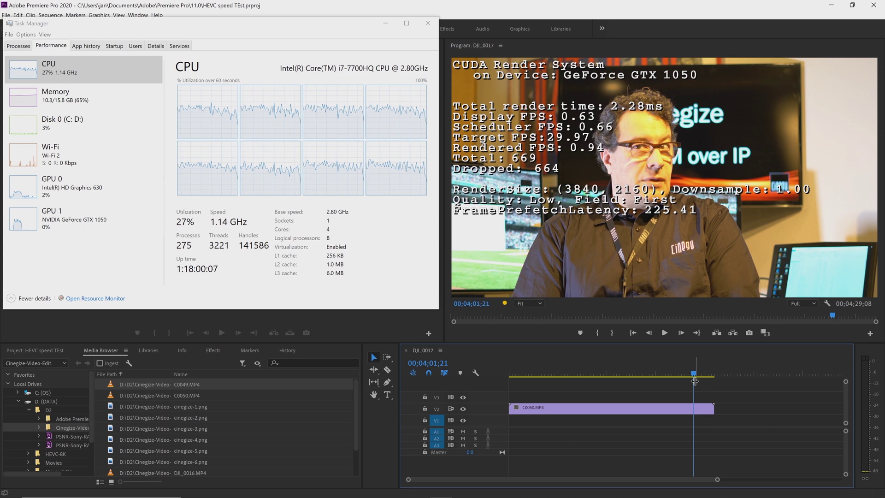
pyautogui.moveTo(695, 381)
pyautogui.mouseDown()
pyautogui.moveTo(640, 372)
pyautogui.moveTo(701, 373)
pyautogui.moveTo(605, 366)
pyautogui.moveTo(699, 380)
pyautogui.mouseUp()
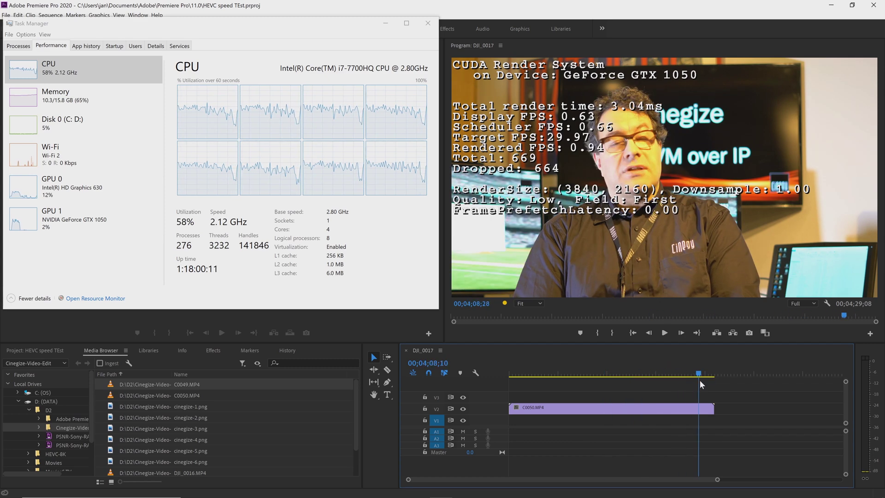